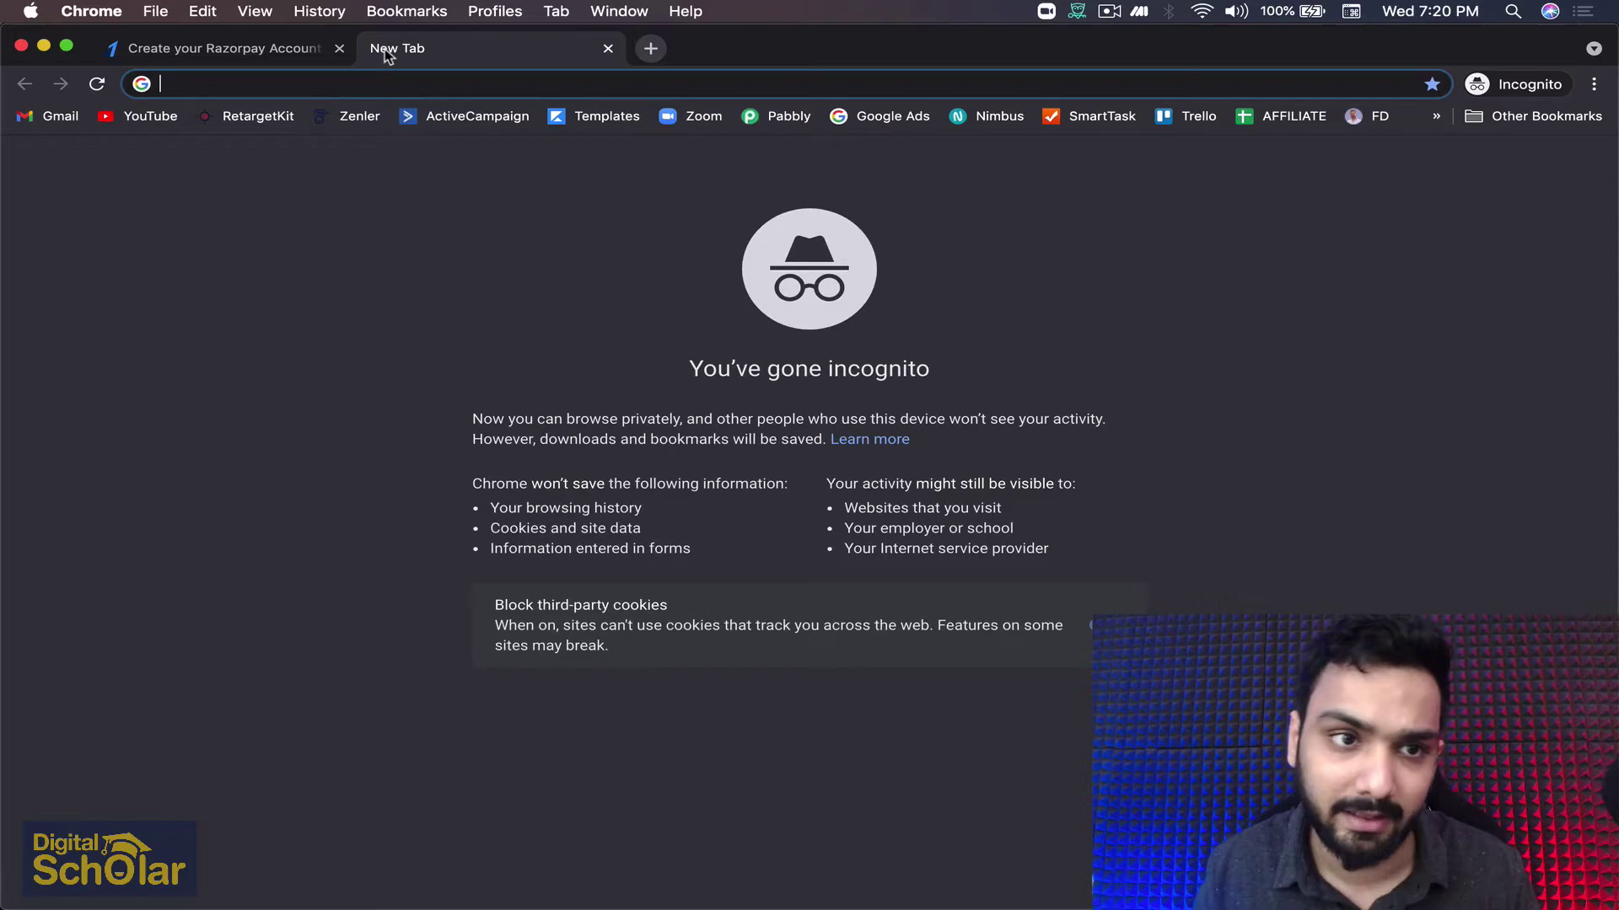
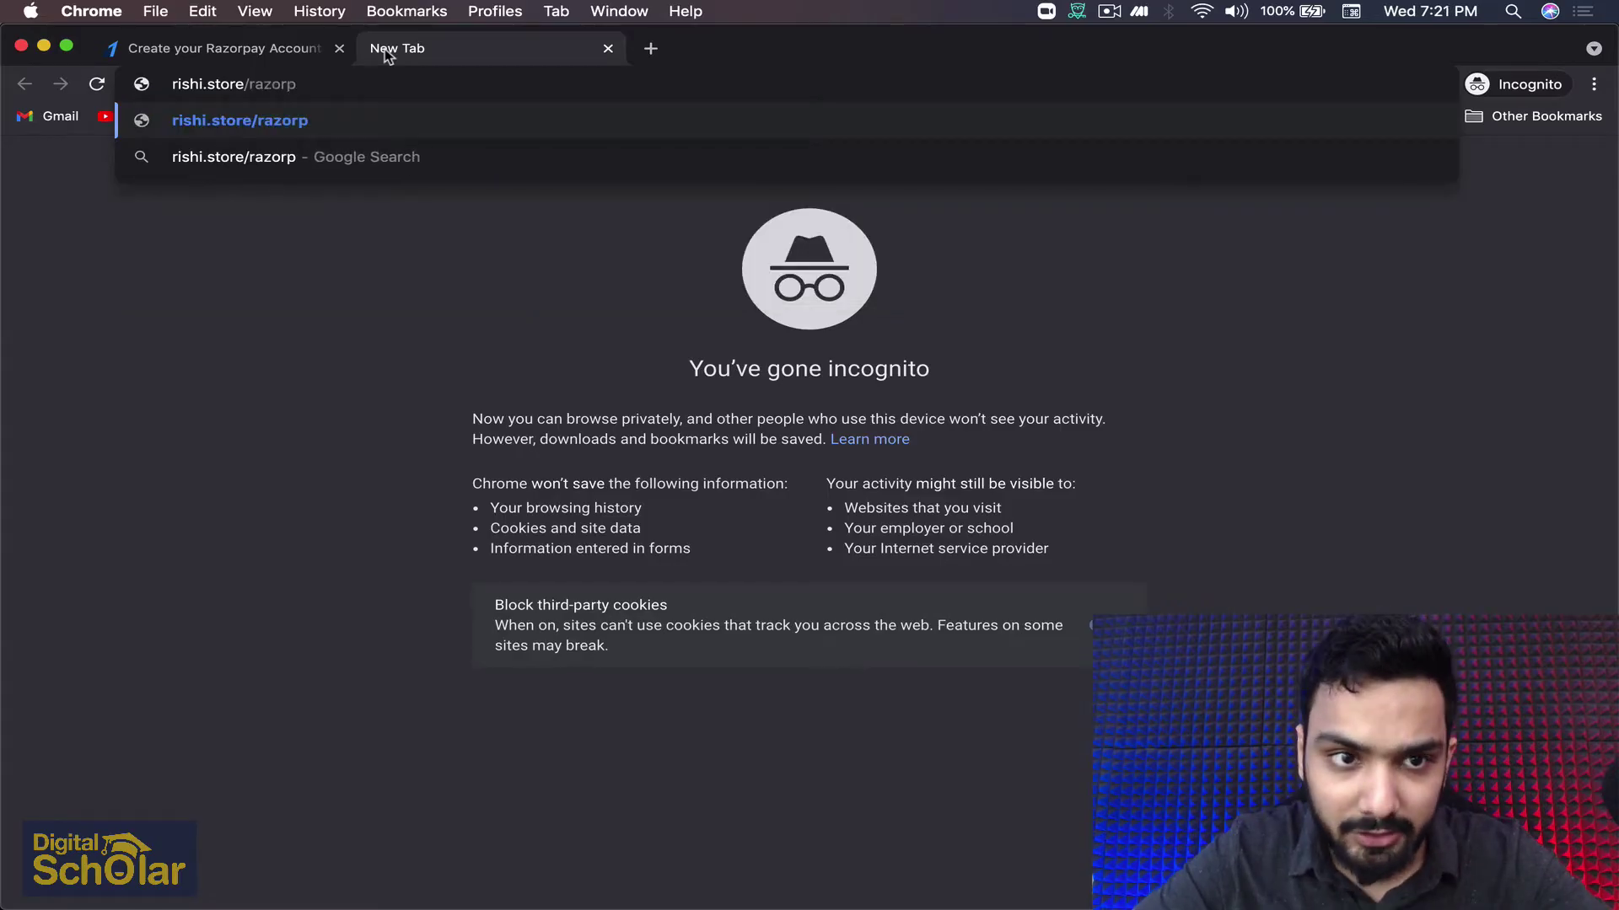
pyautogui.press('Return')
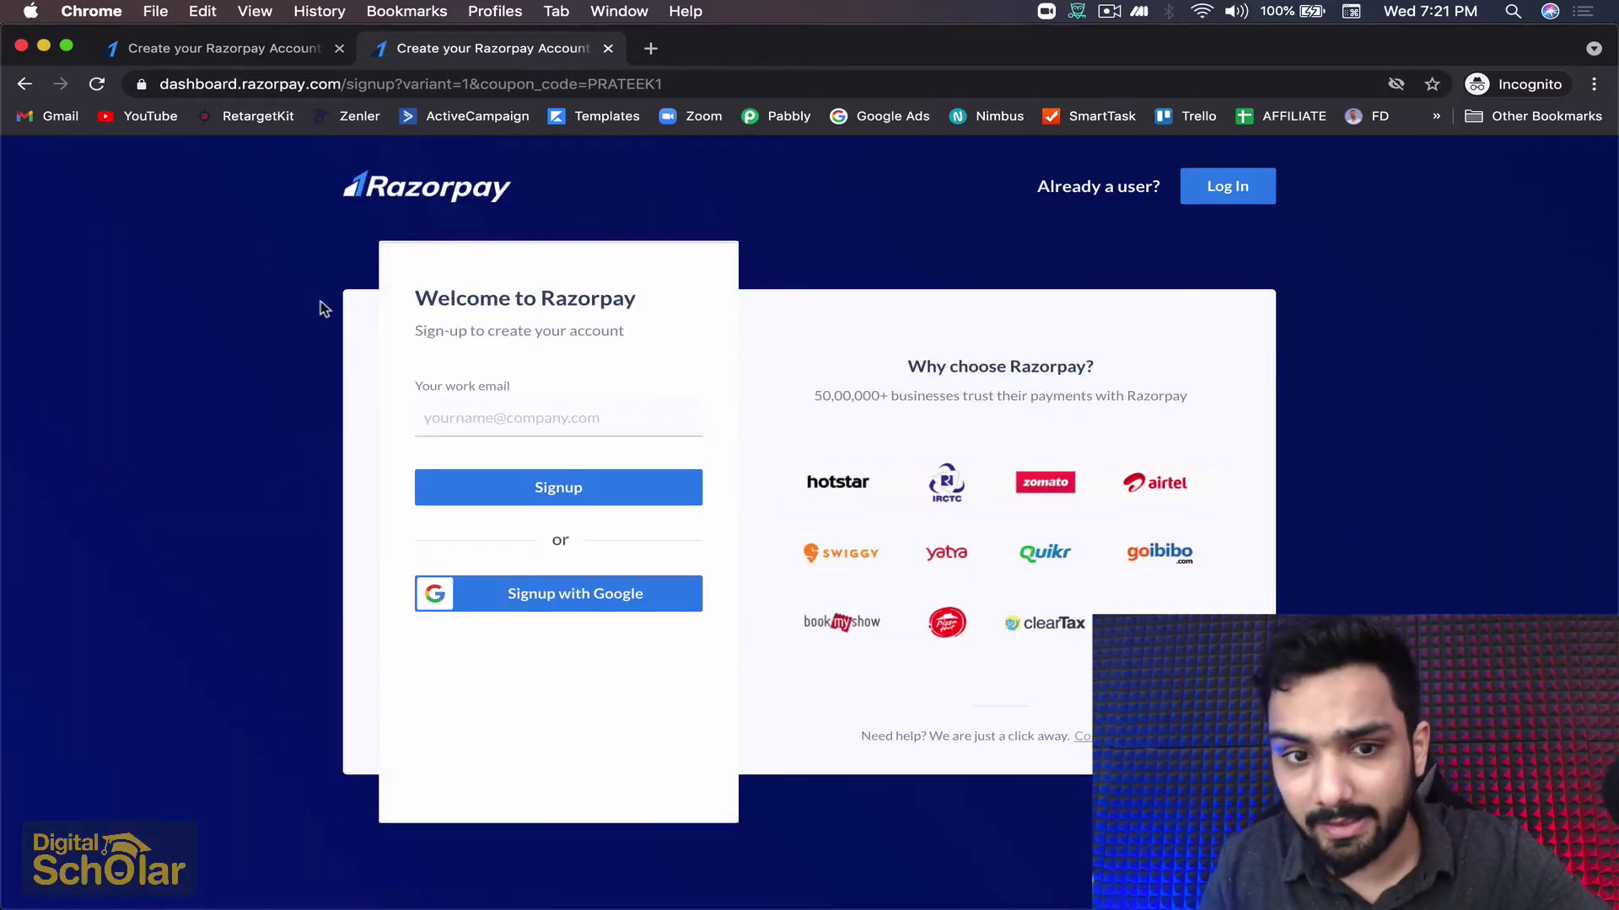
# Sign up with the work email address and an account password, then create the account
pyautogui.click(457, 418)
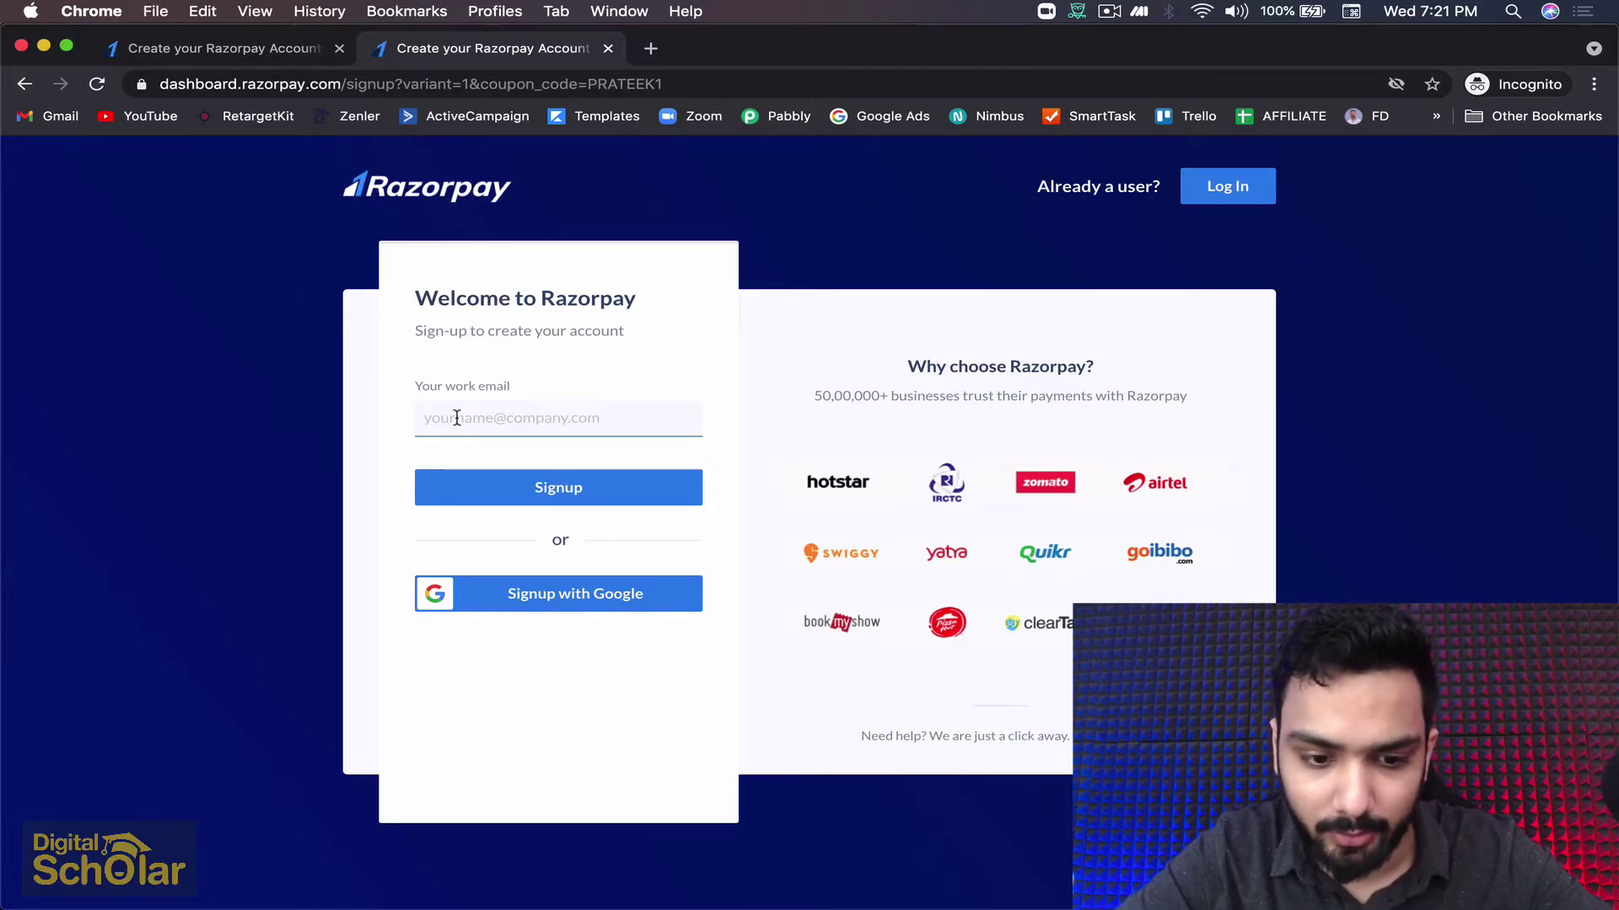
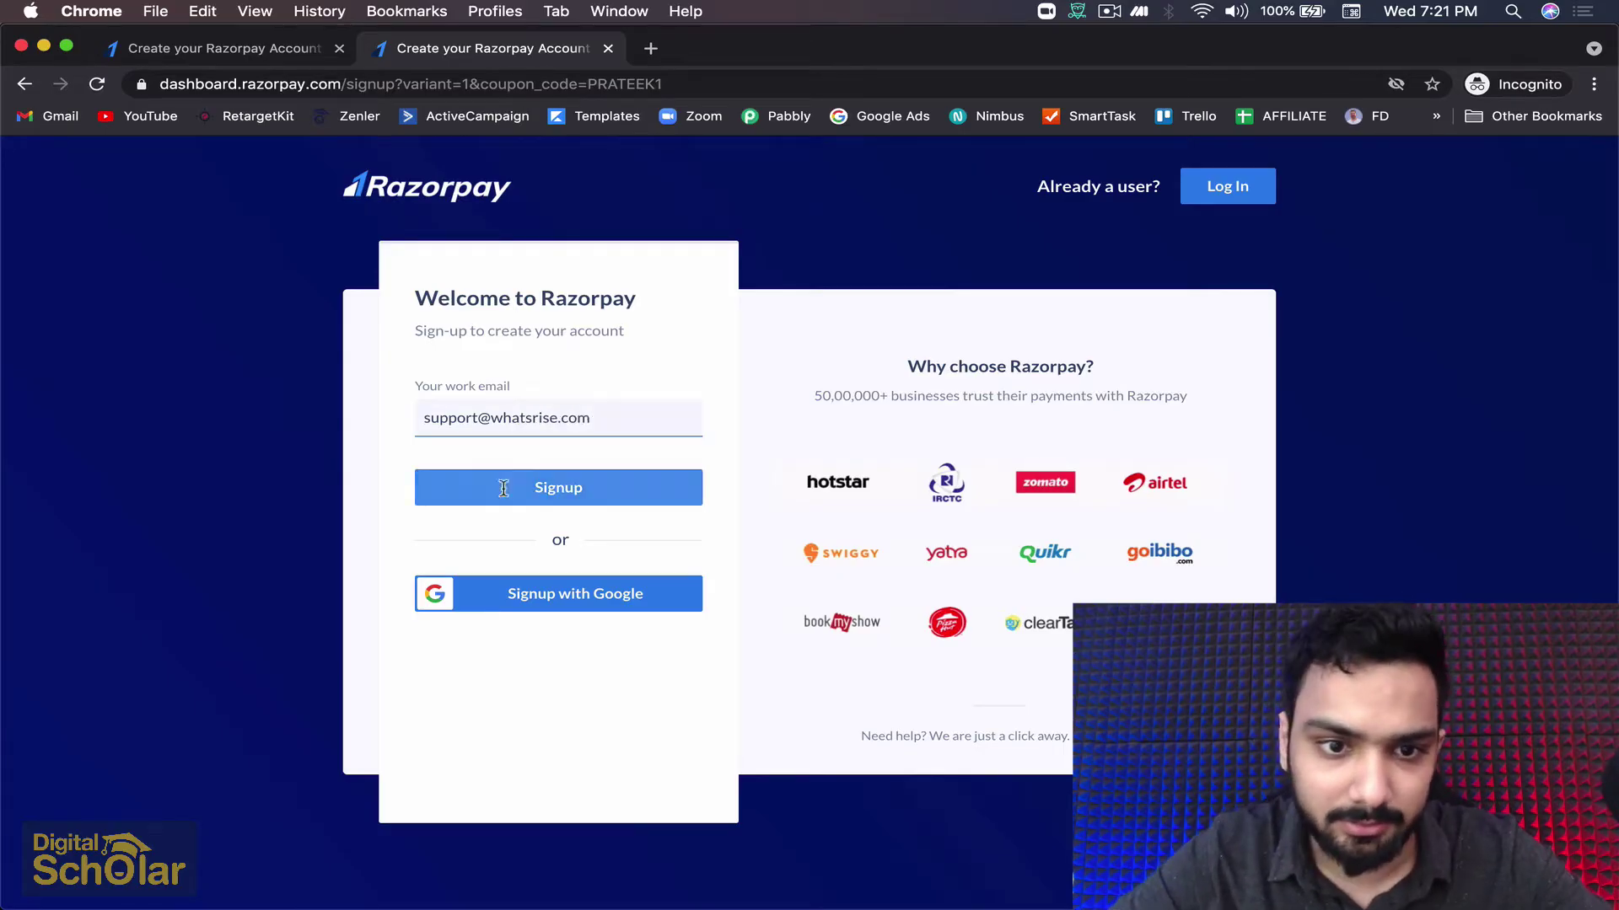
pyautogui.click(530, 496)
pyautogui.click(524, 498)
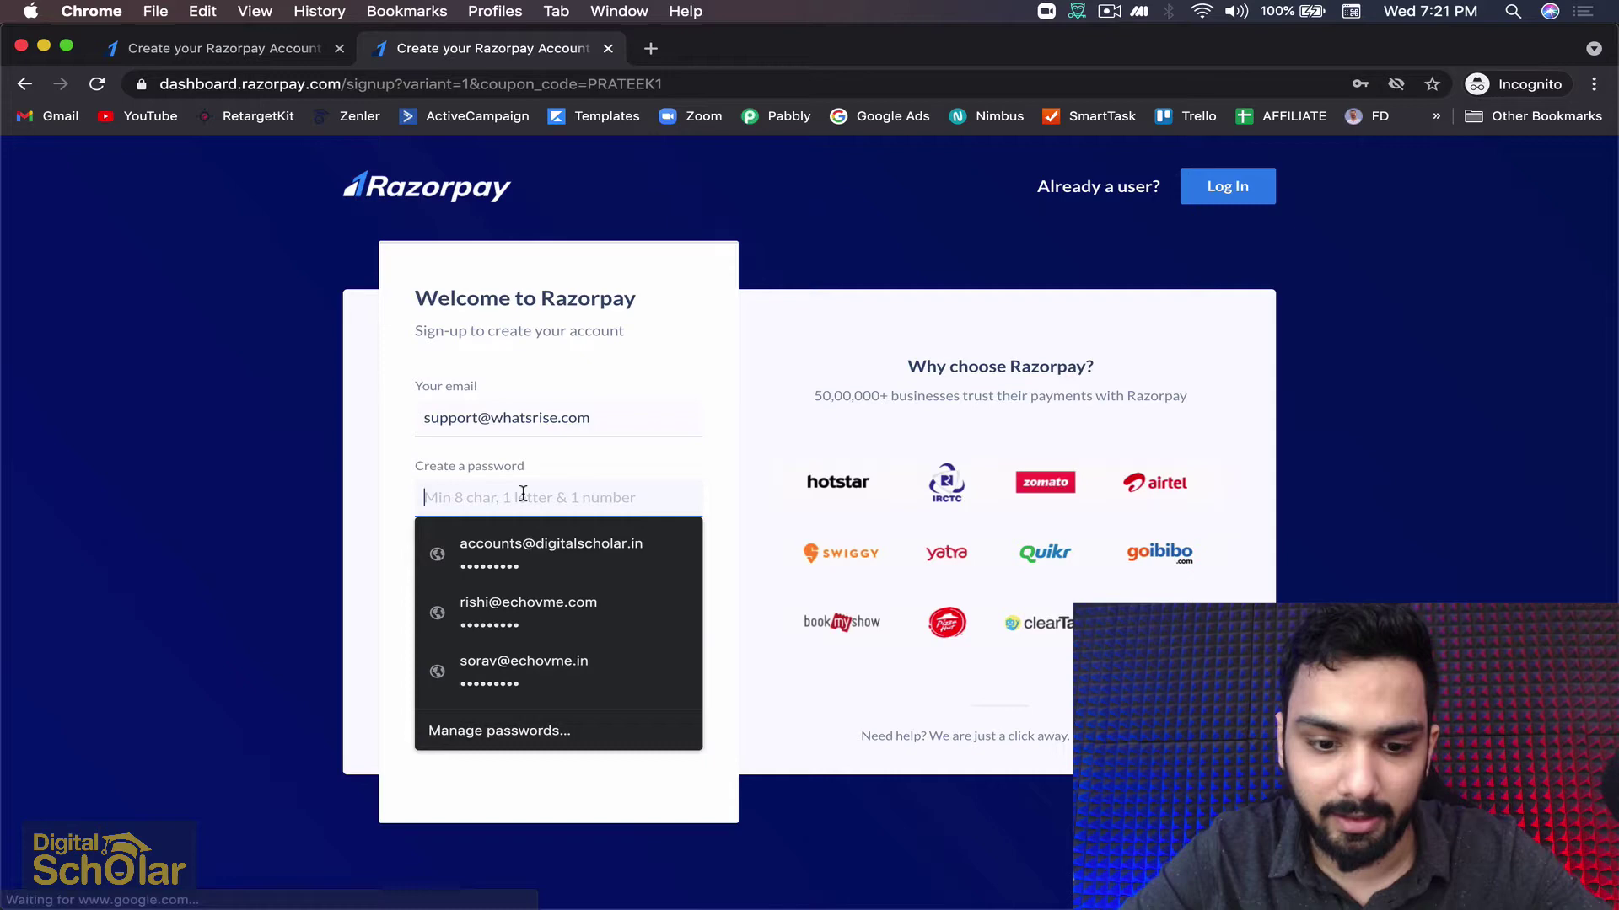
pyautogui.write('••••••••')
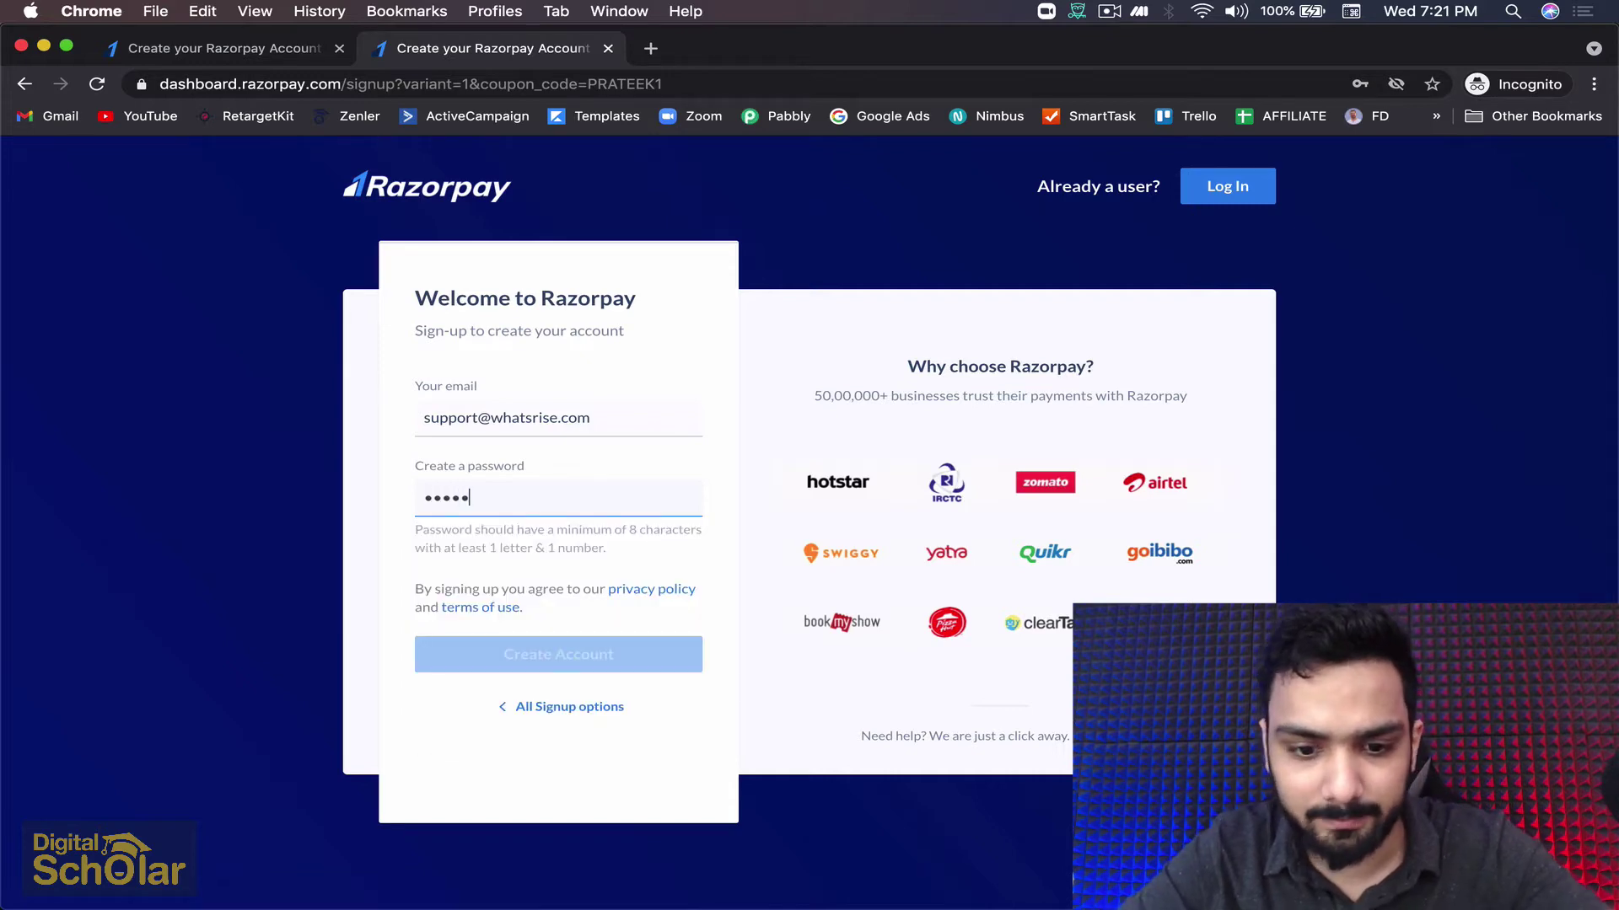
pyautogui.write('•')
pyautogui.click(544, 617)
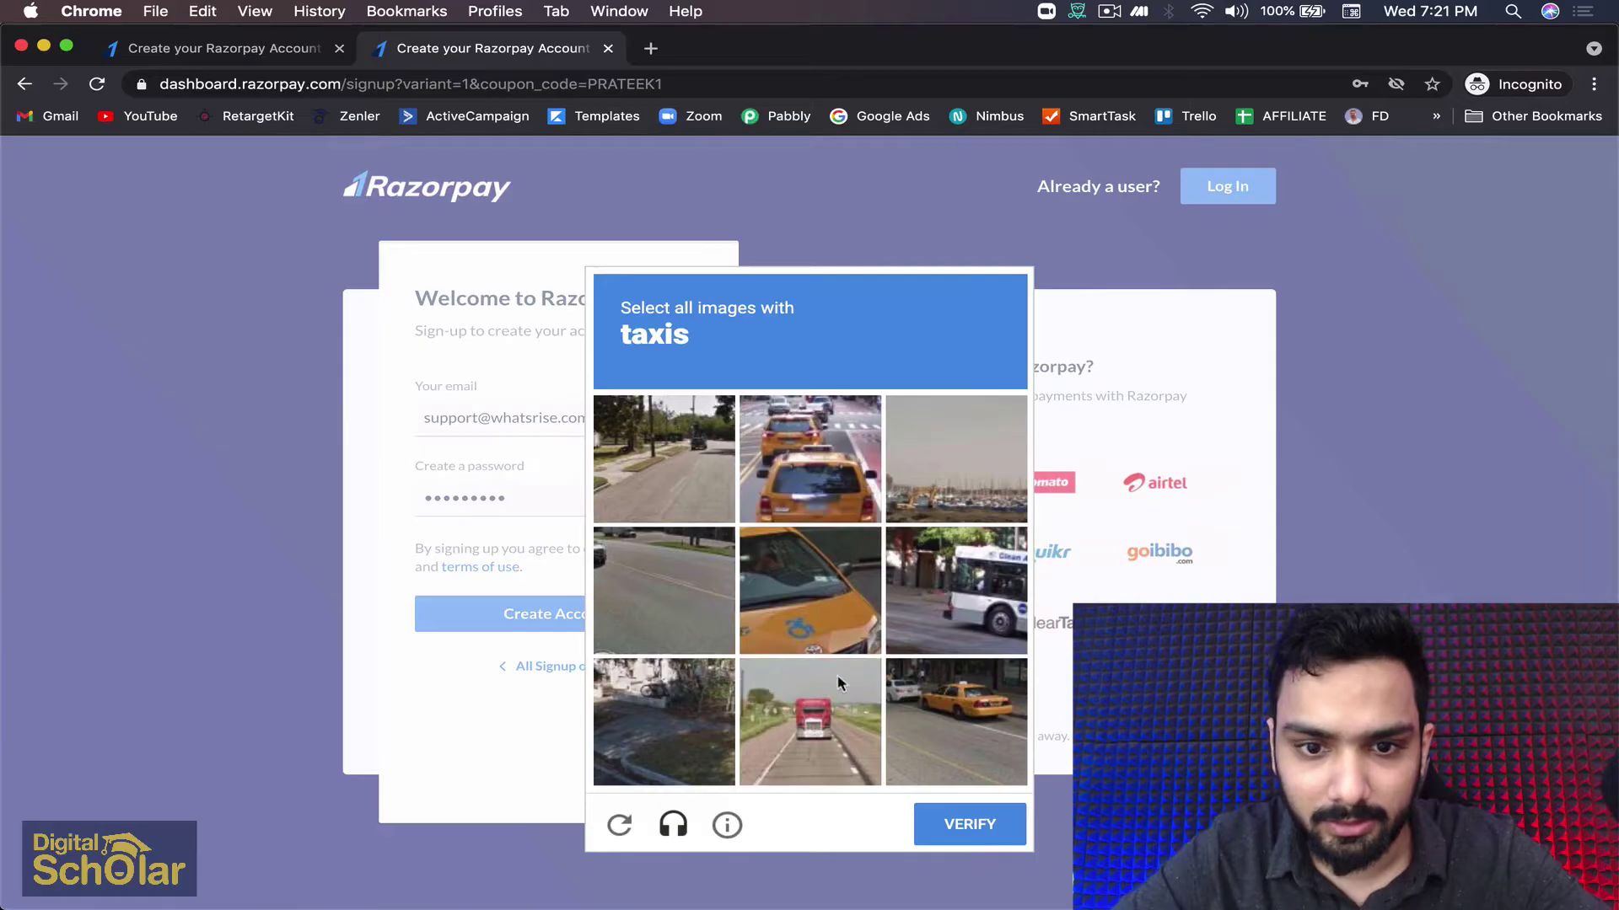
# Pass the image check by selecting the three taxi images and verifying
pyautogui.click(809, 590)
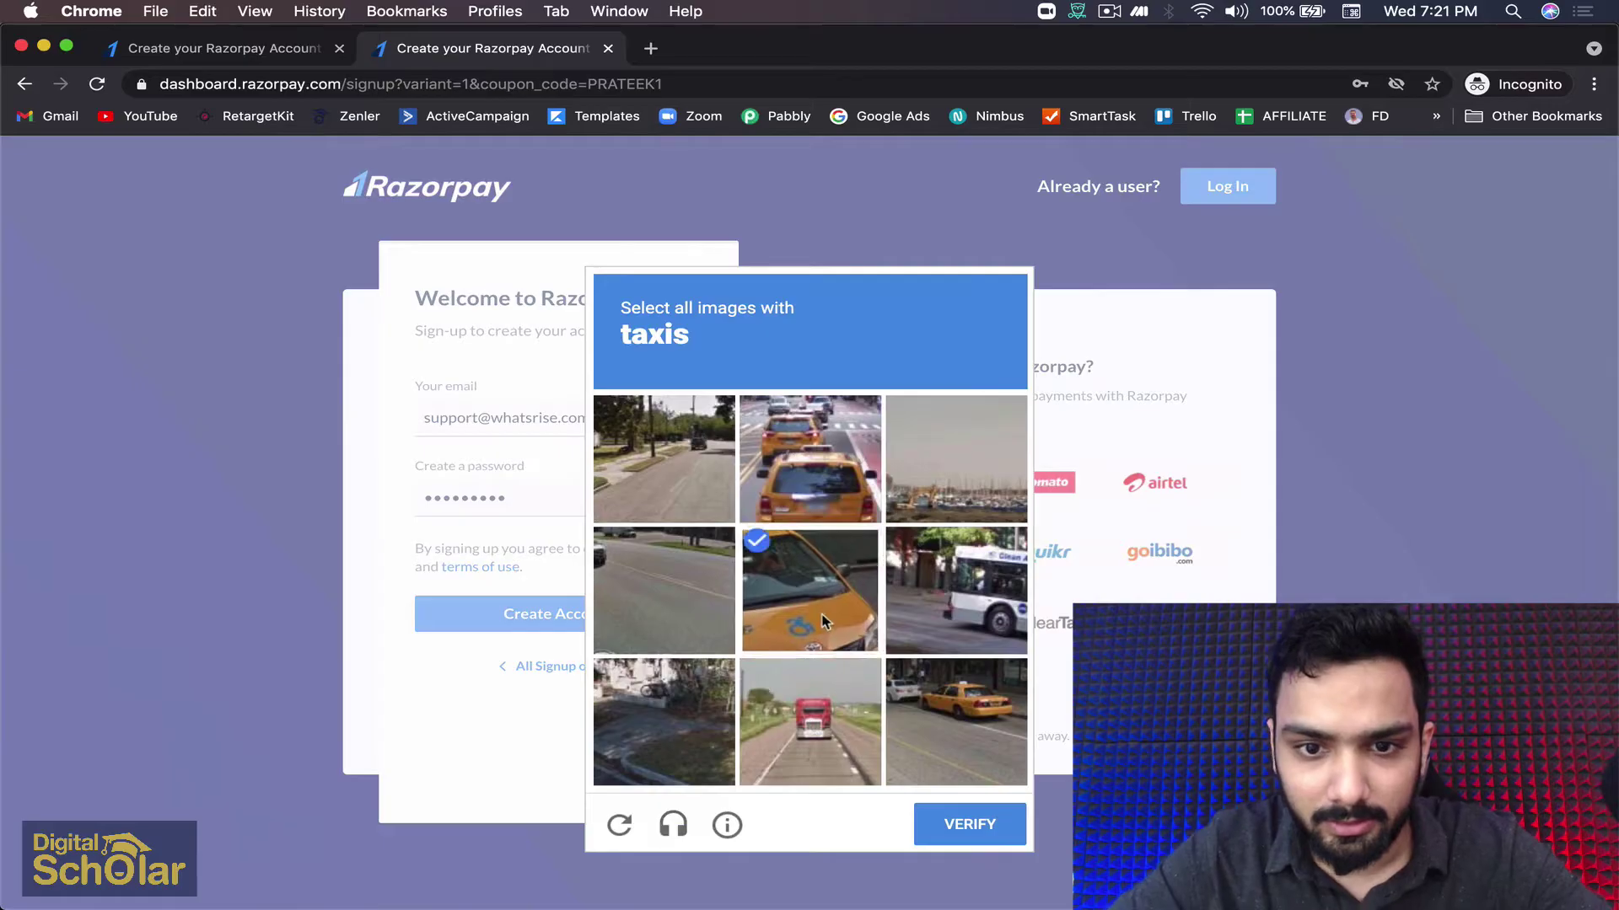
pyautogui.click(831, 455)
pyautogui.click(923, 704)
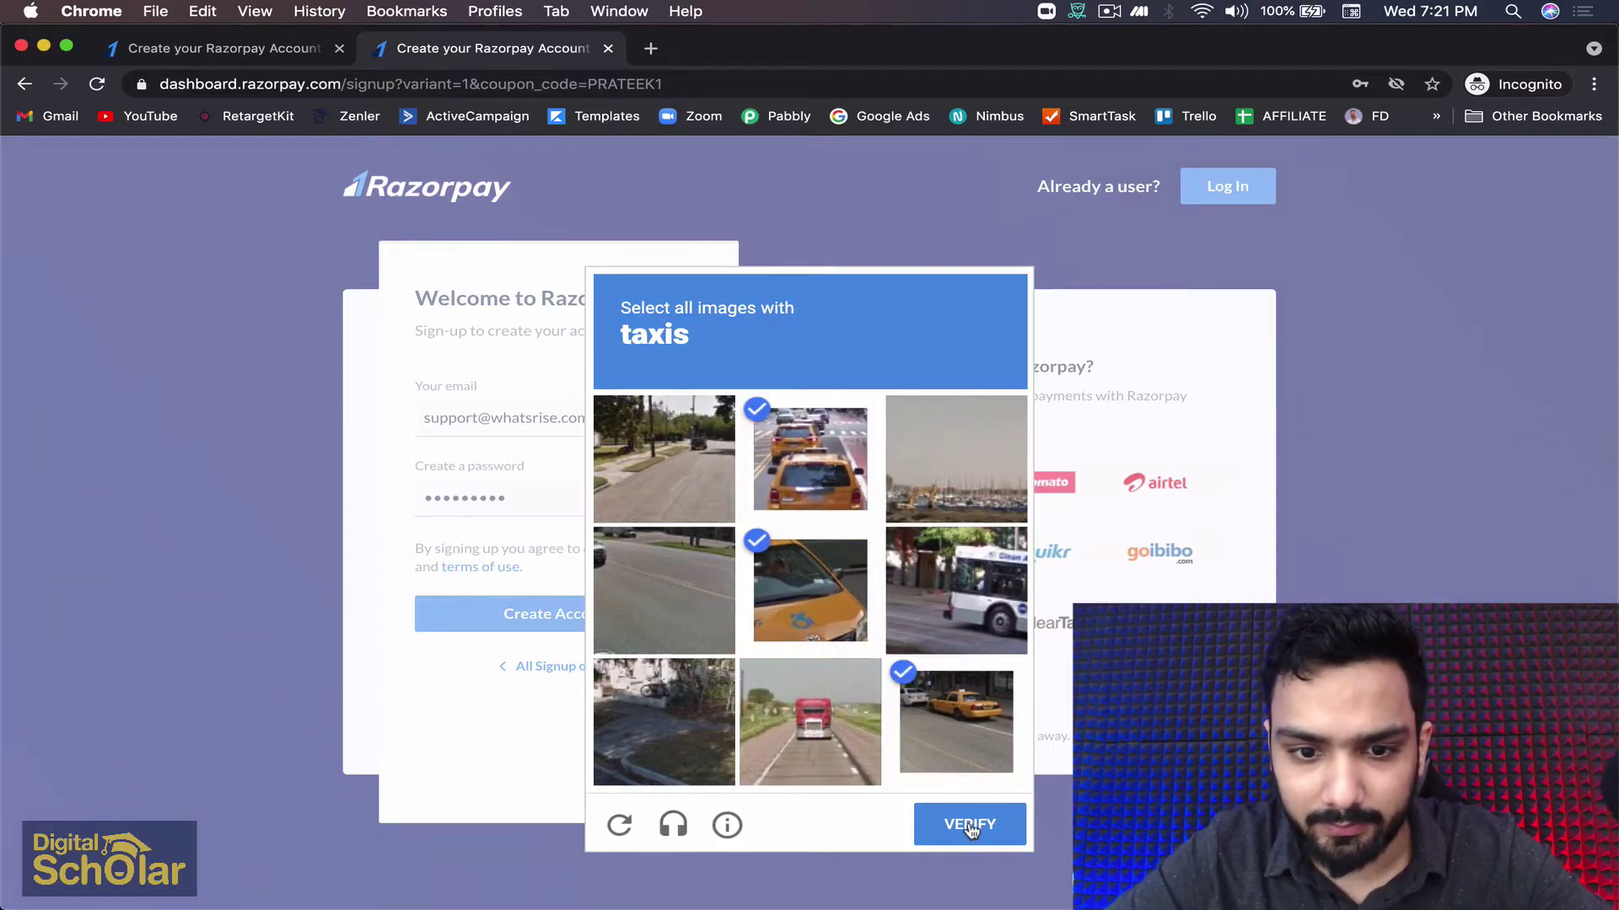
pyautogui.click(970, 832)
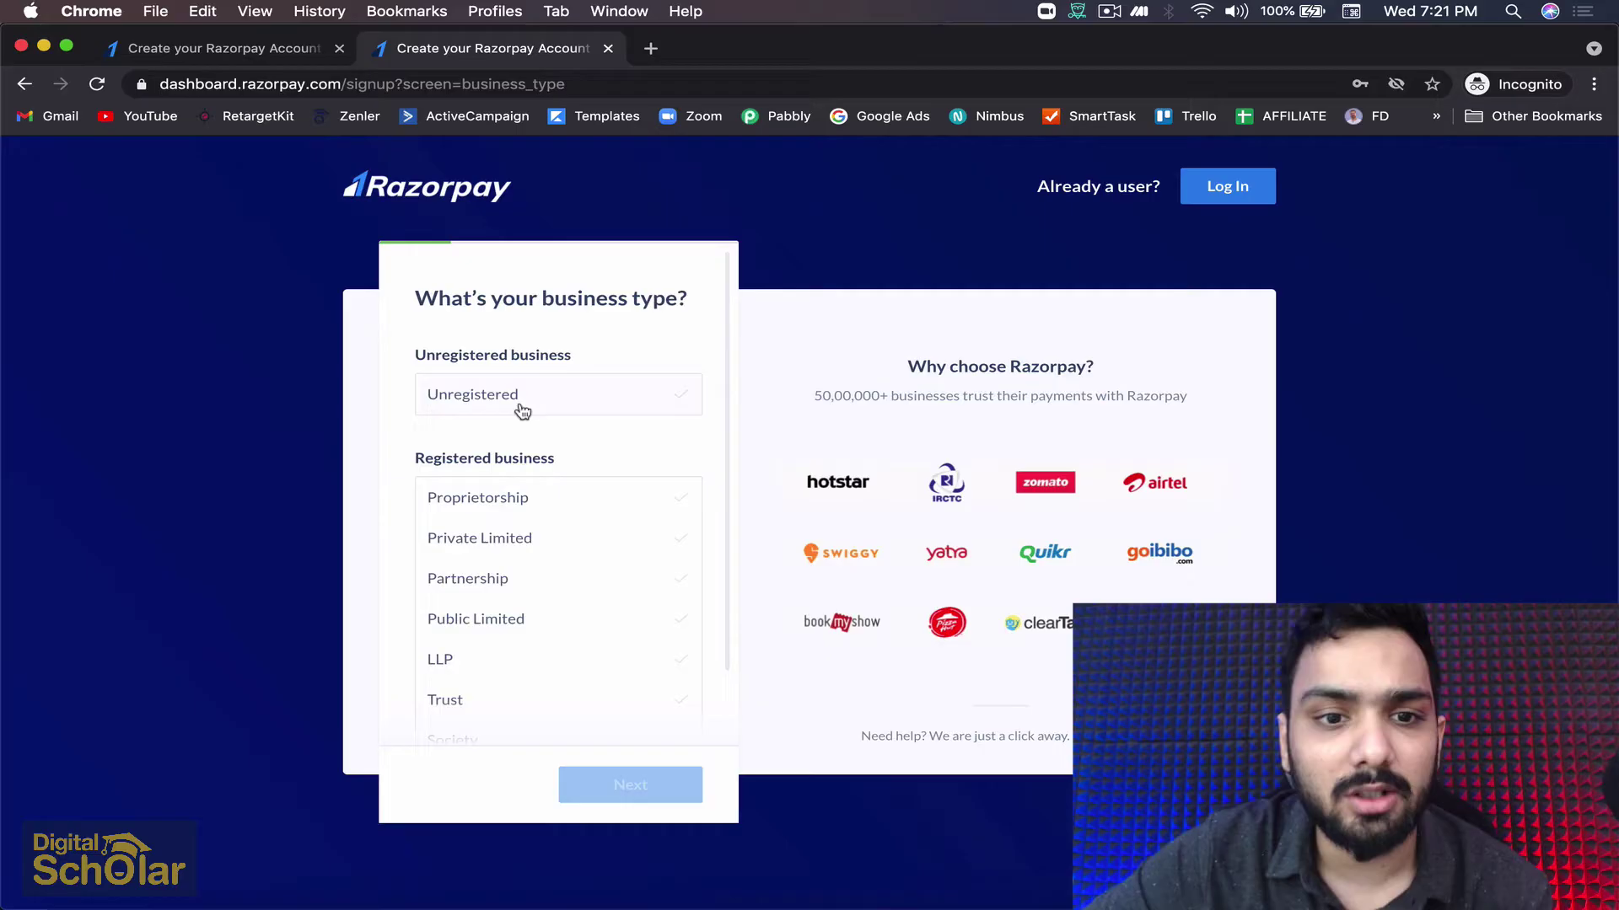
# Choose Unregistered as the business type, review the options, continue, and pass the robot check
pyautogui.click(522, 413)
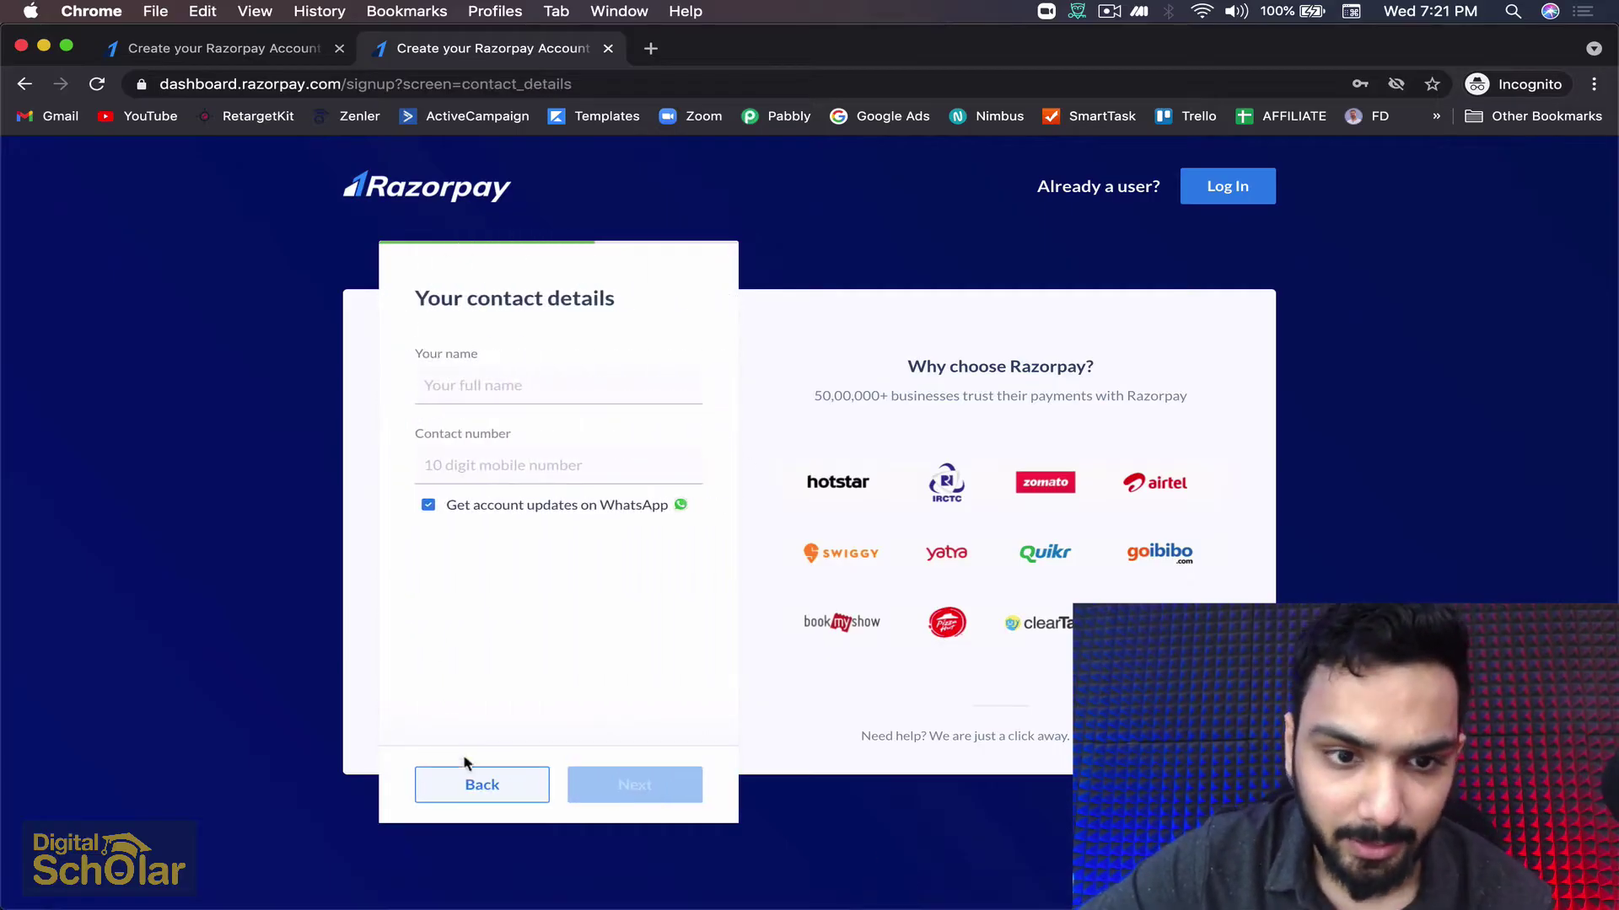
pyautogui.click(492, 788)
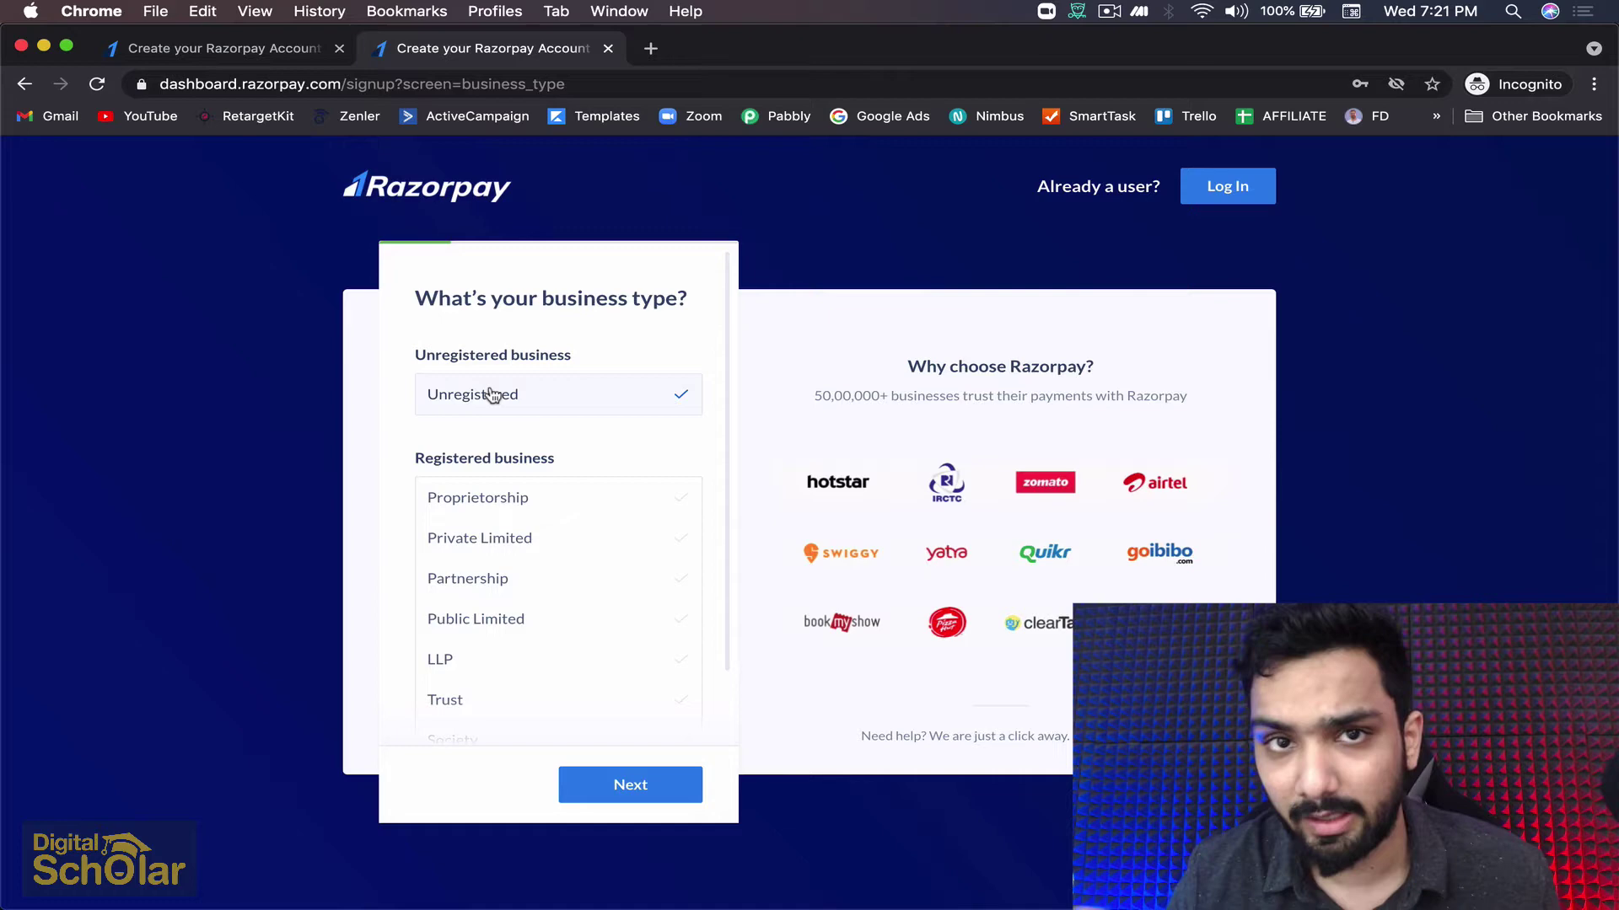
pyautogui.scroll(-2, 537, 523)
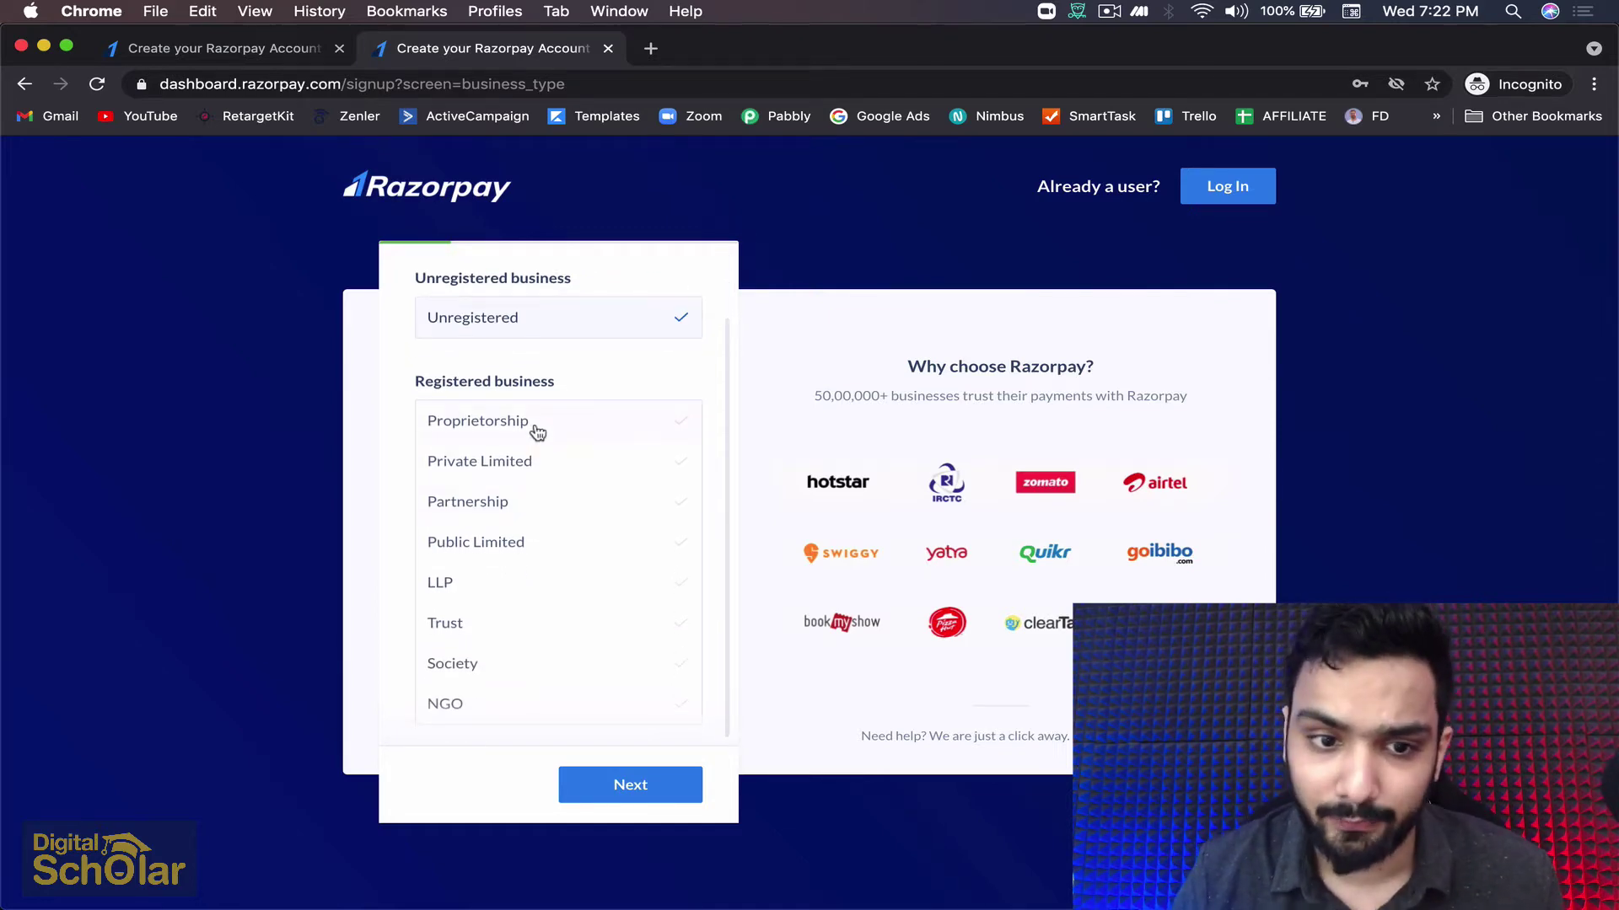
pyautogui.scroll(2, 512, 646)
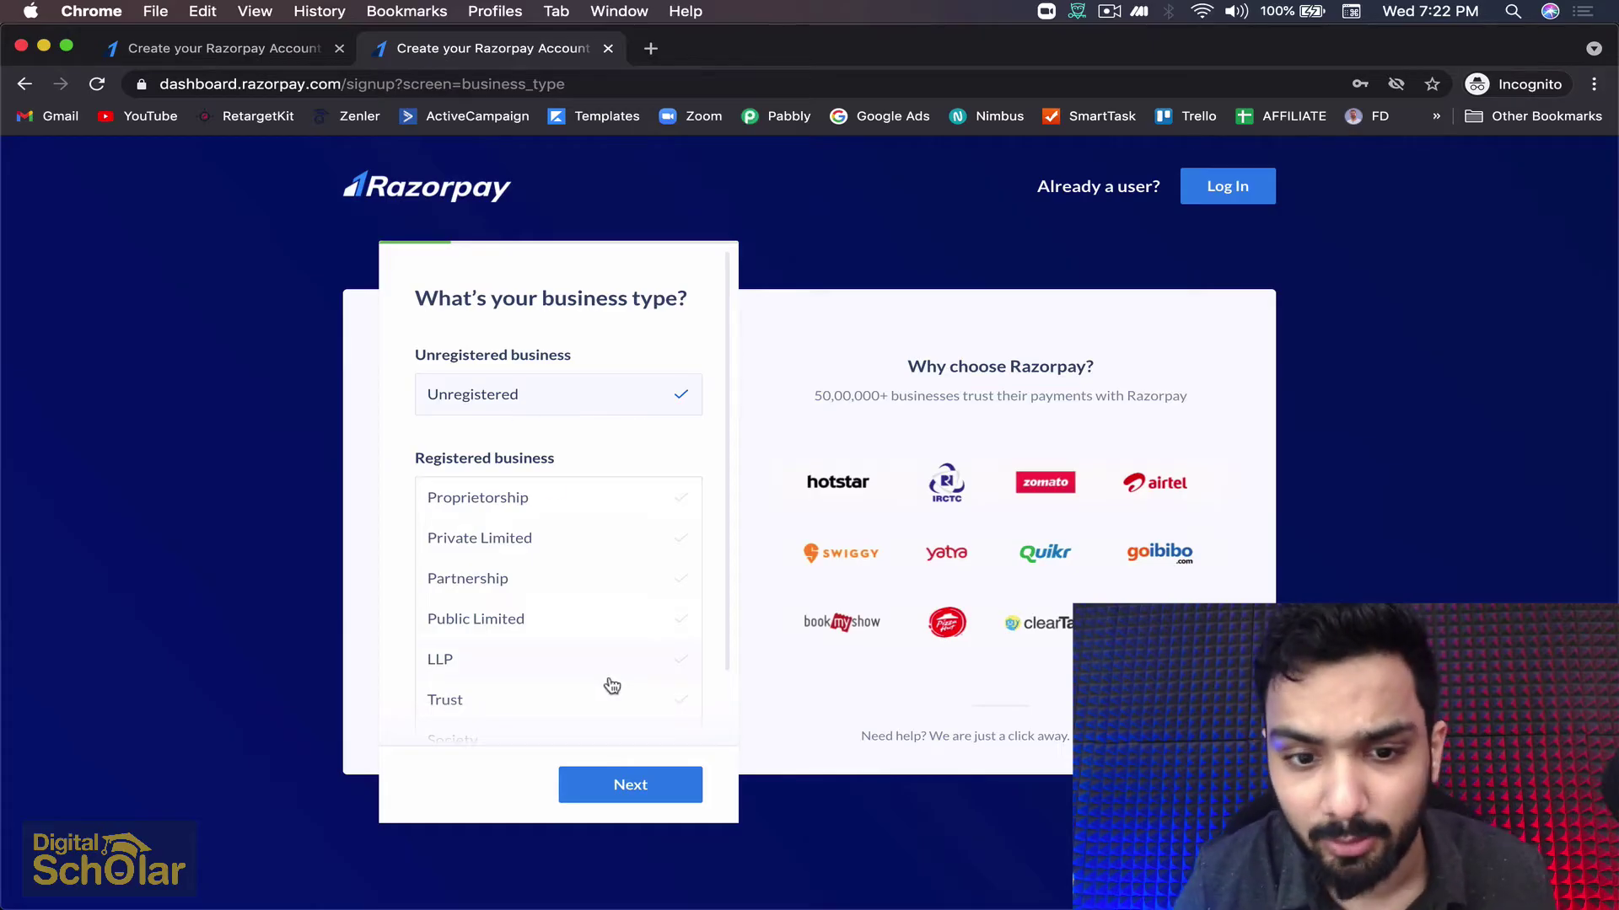
pyautogui.click(648, 787)
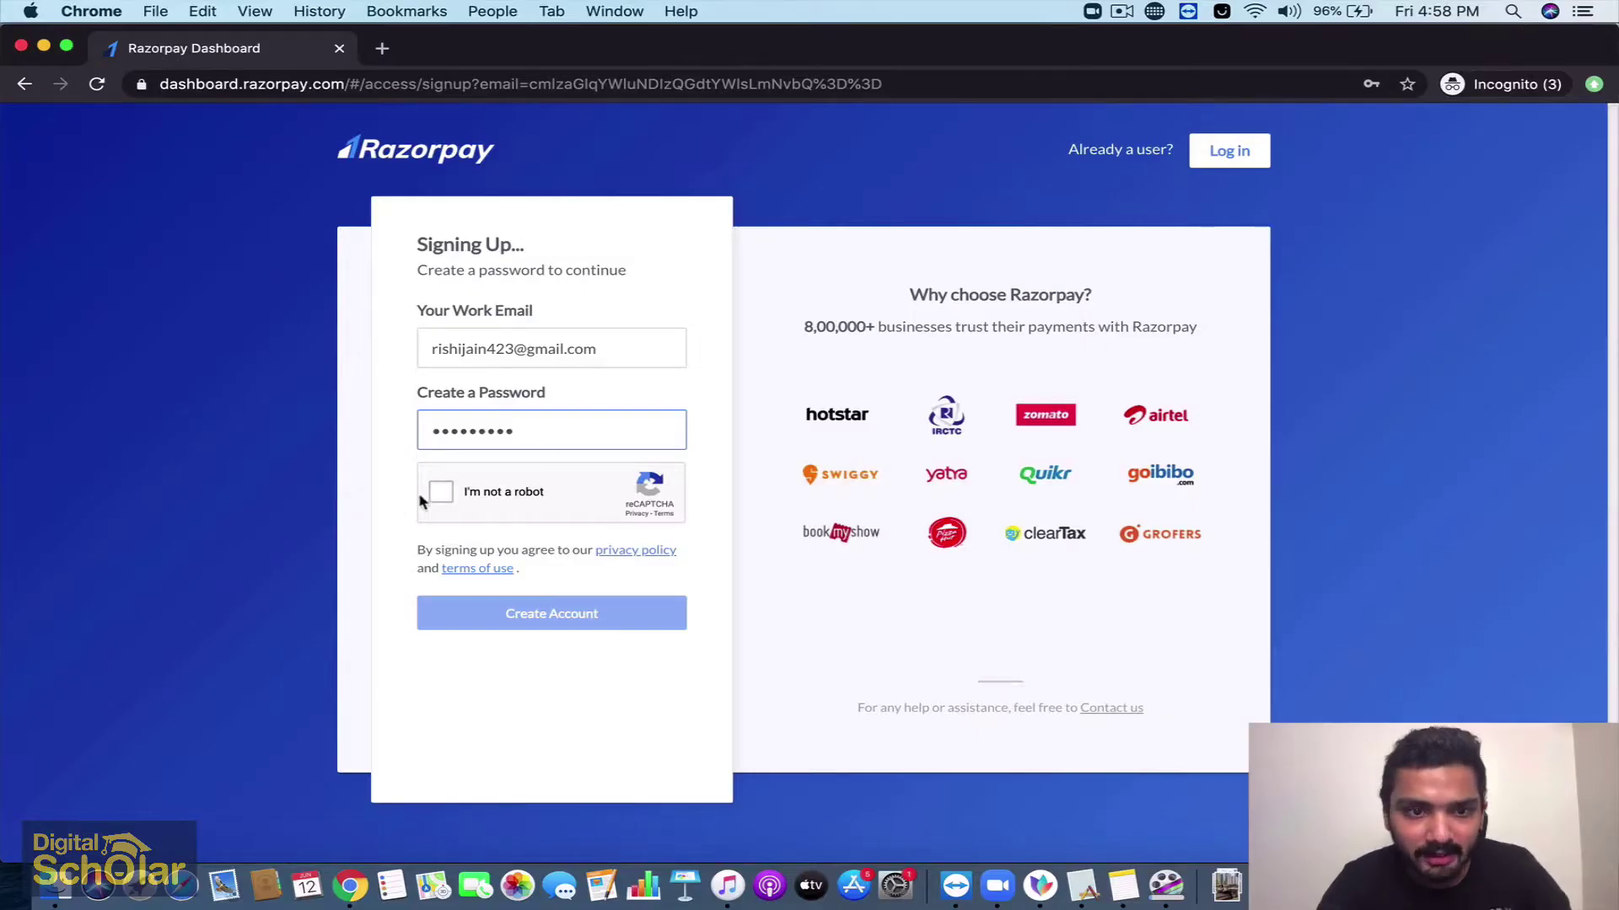
pyautogui.click(440, 492)
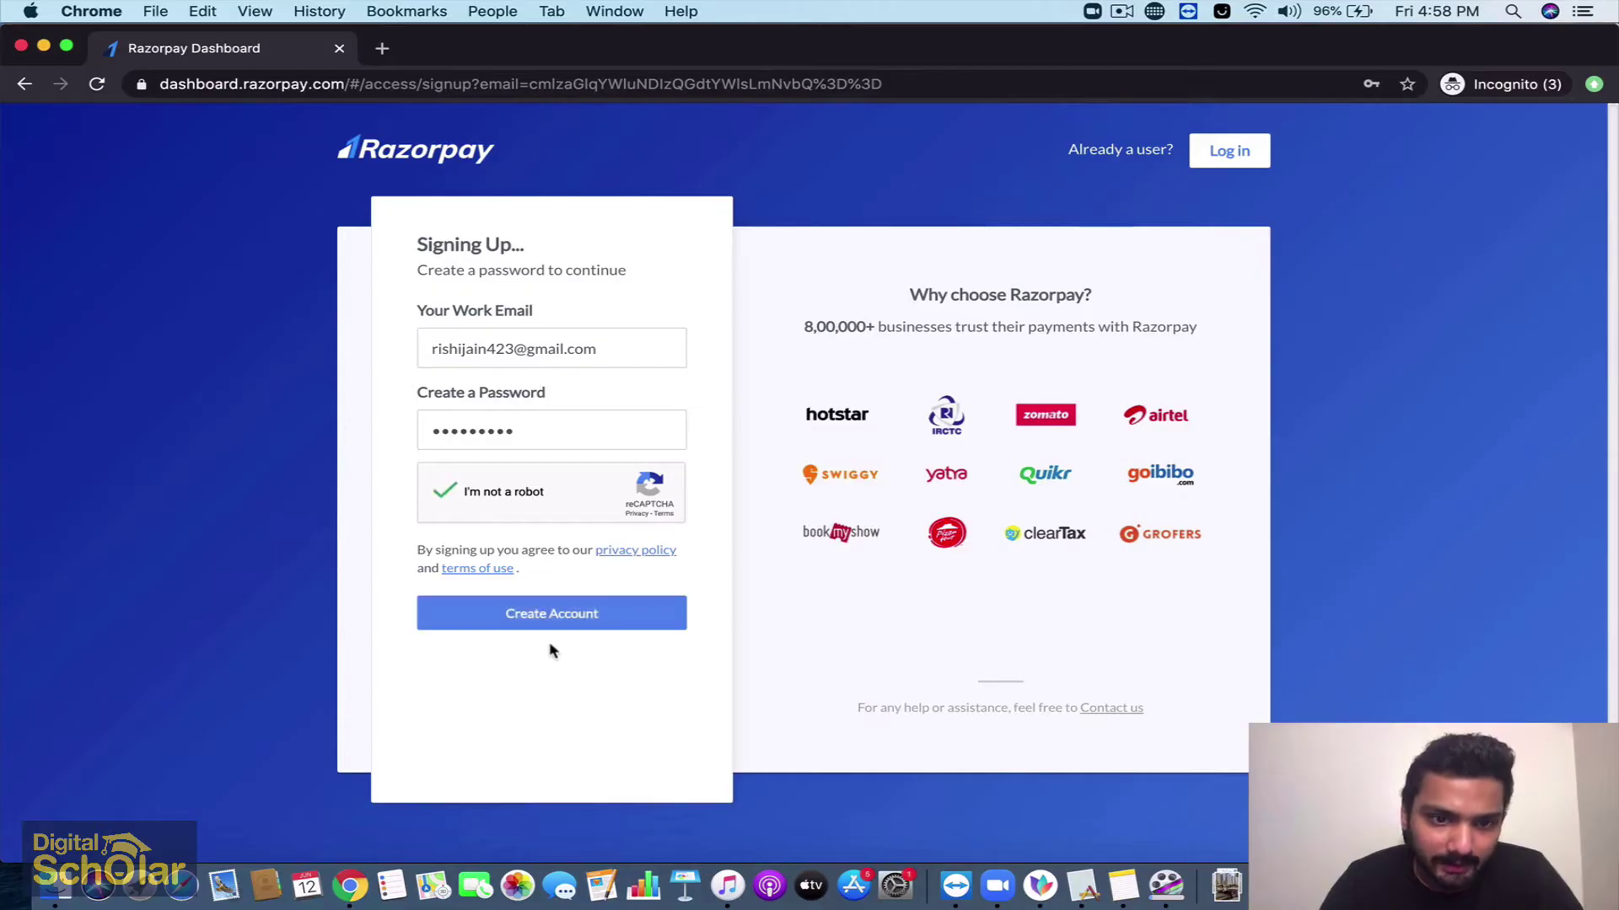
# Create the account, pick Private Limited, and choose the 5 Lacs to 25 Lacs range
pyautogui.click(549, 618)
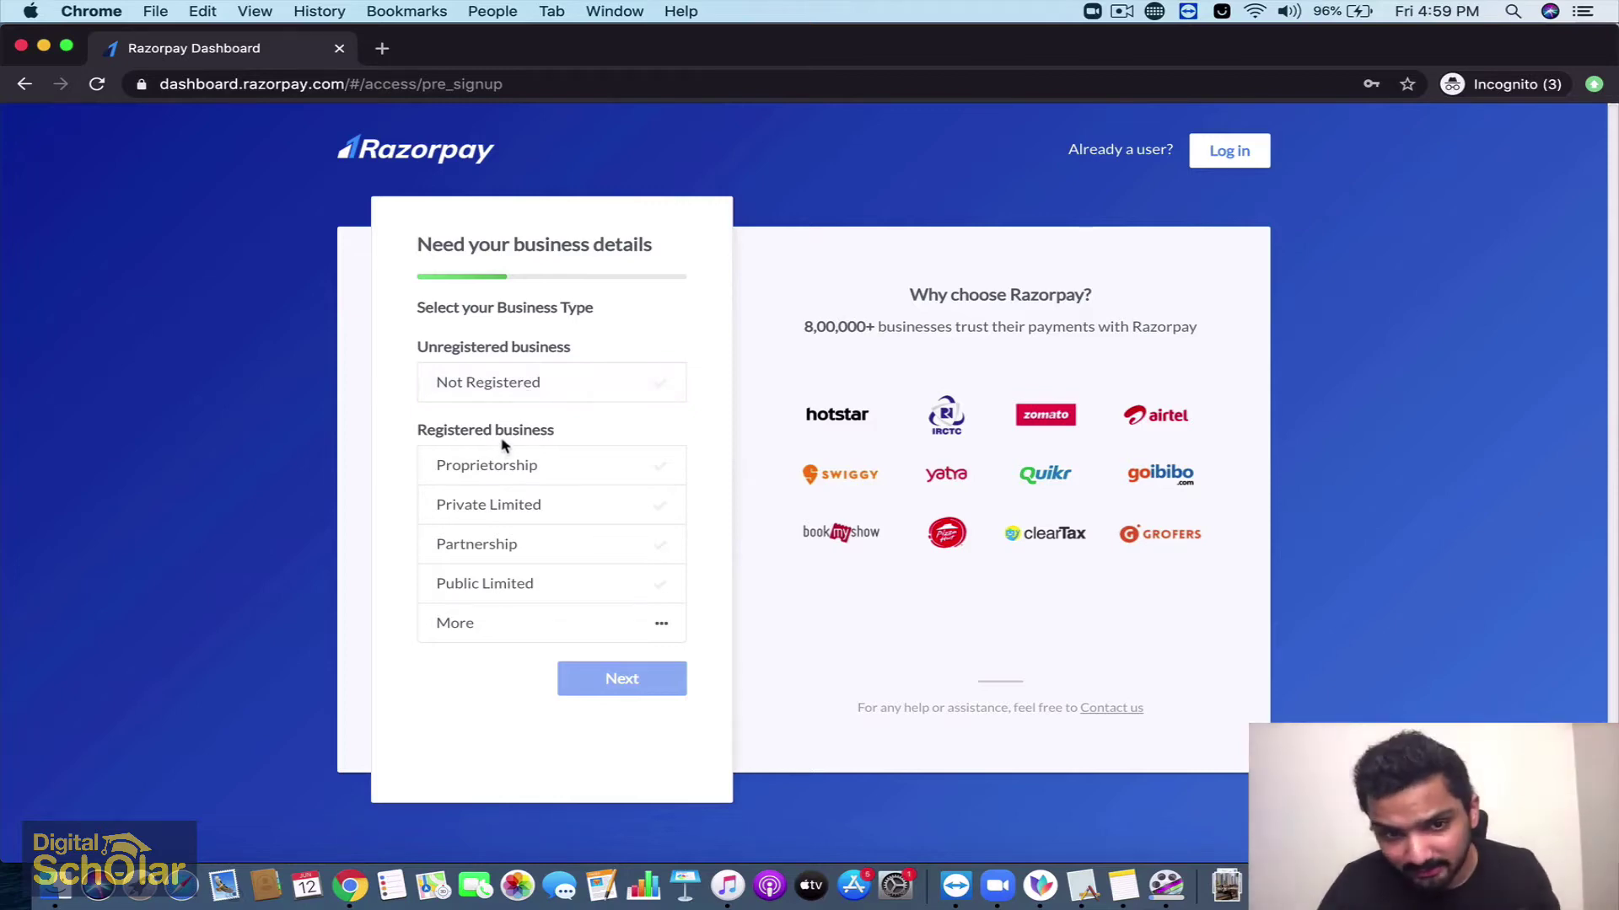
pyautogui.click(524, 504)
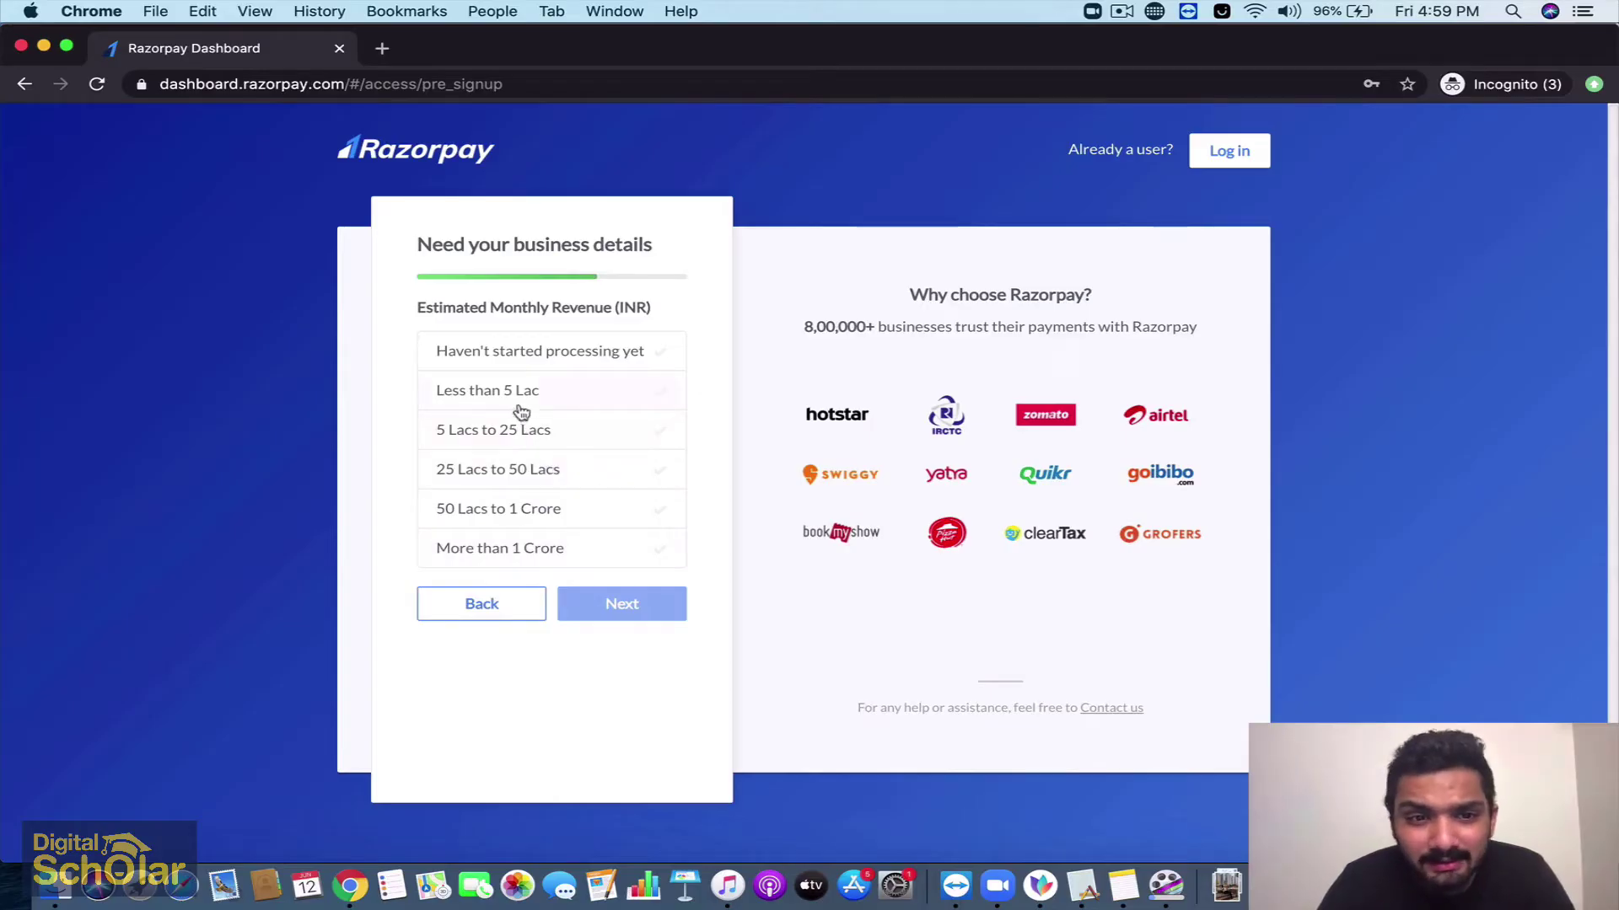
pyautogui.click(511, 433)
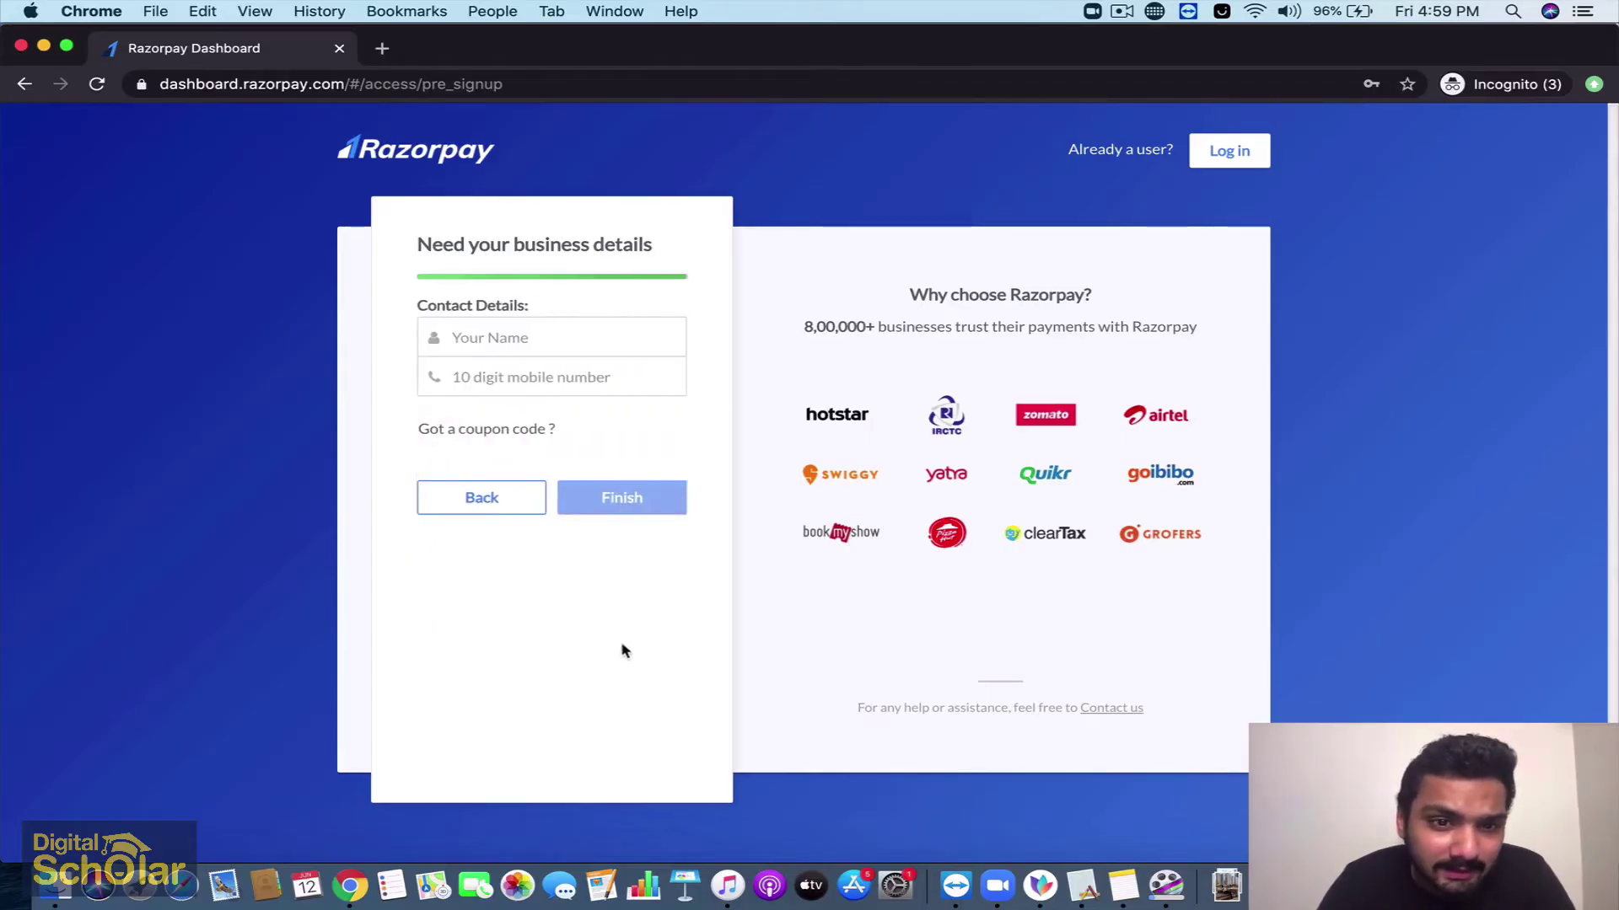
# Fill in the contact's name and mobile number and submit the sign-up
pyautogui.click(535, 333)
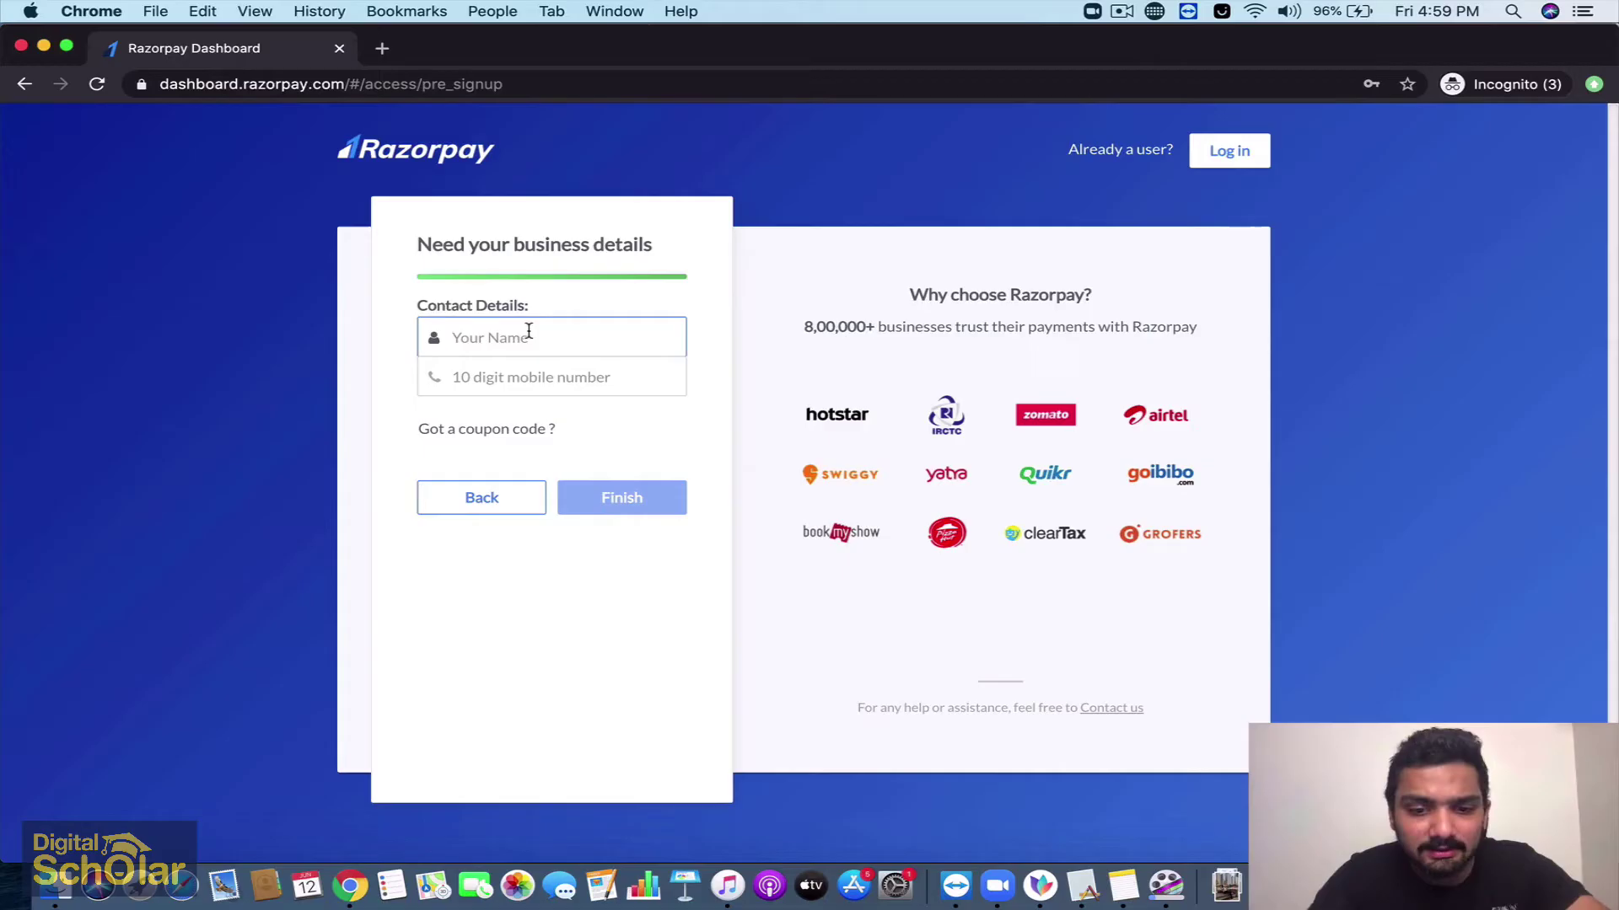
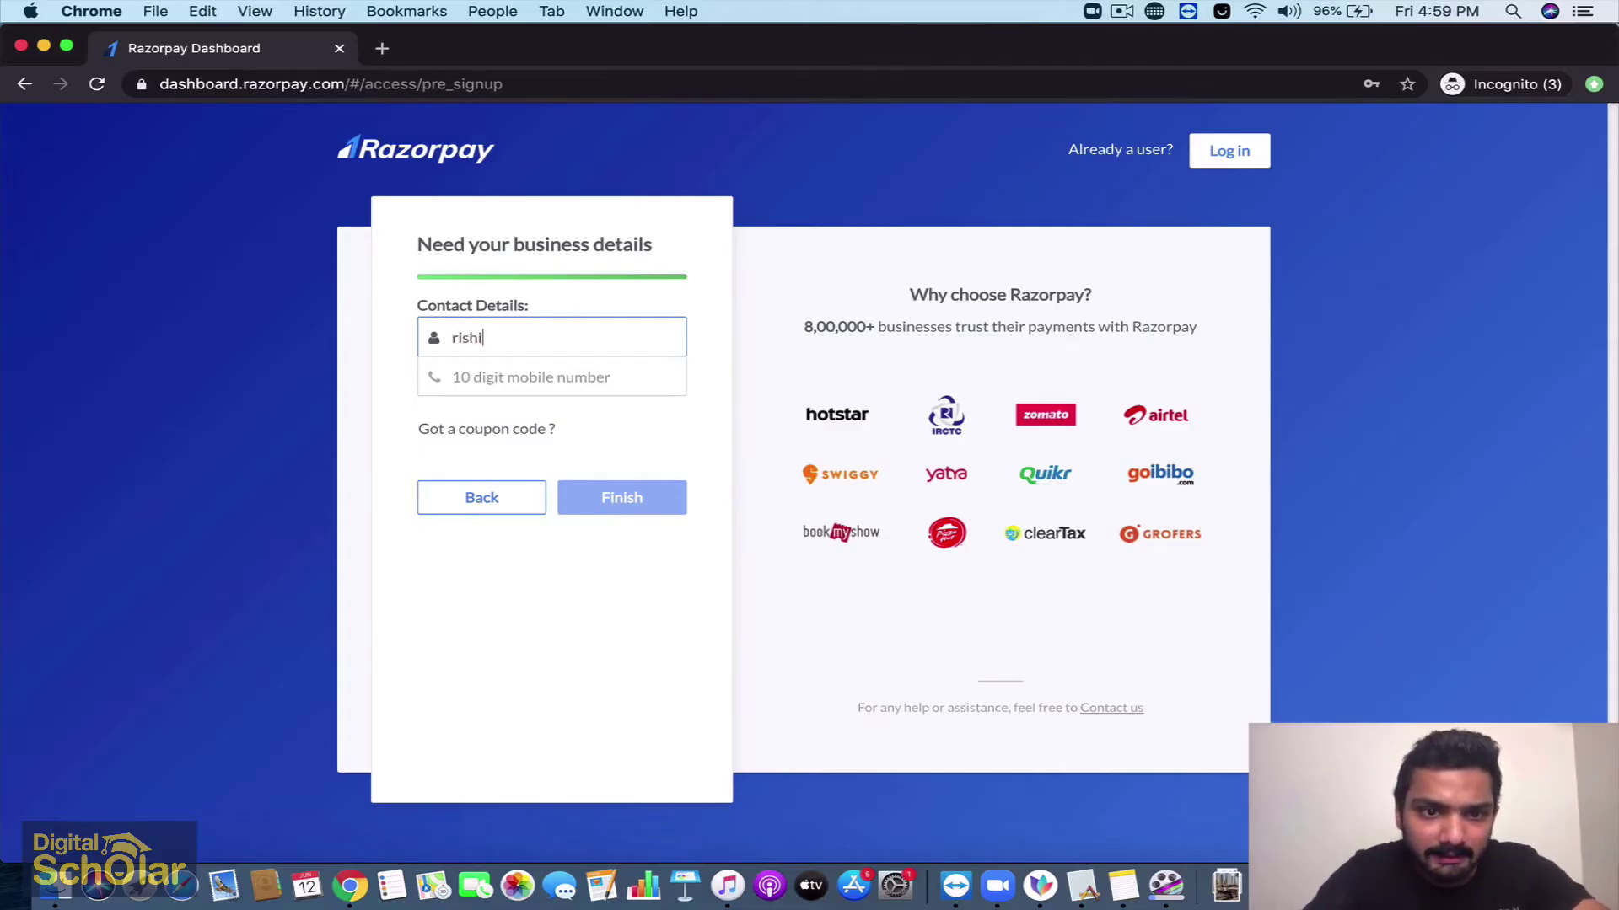
pyautogui.press('Tab')
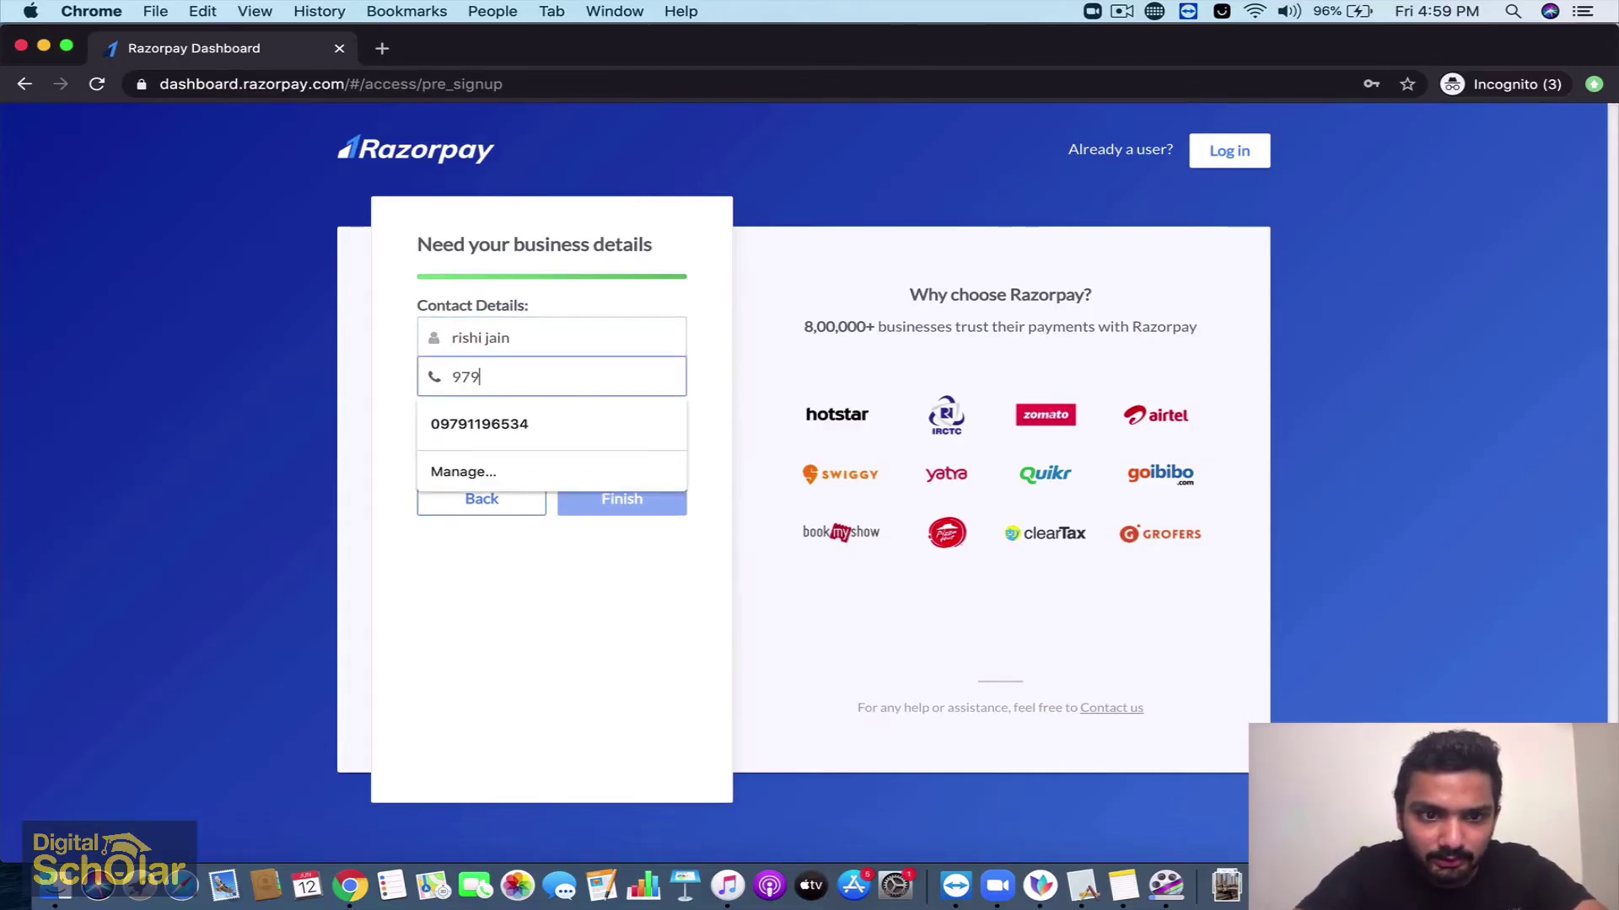
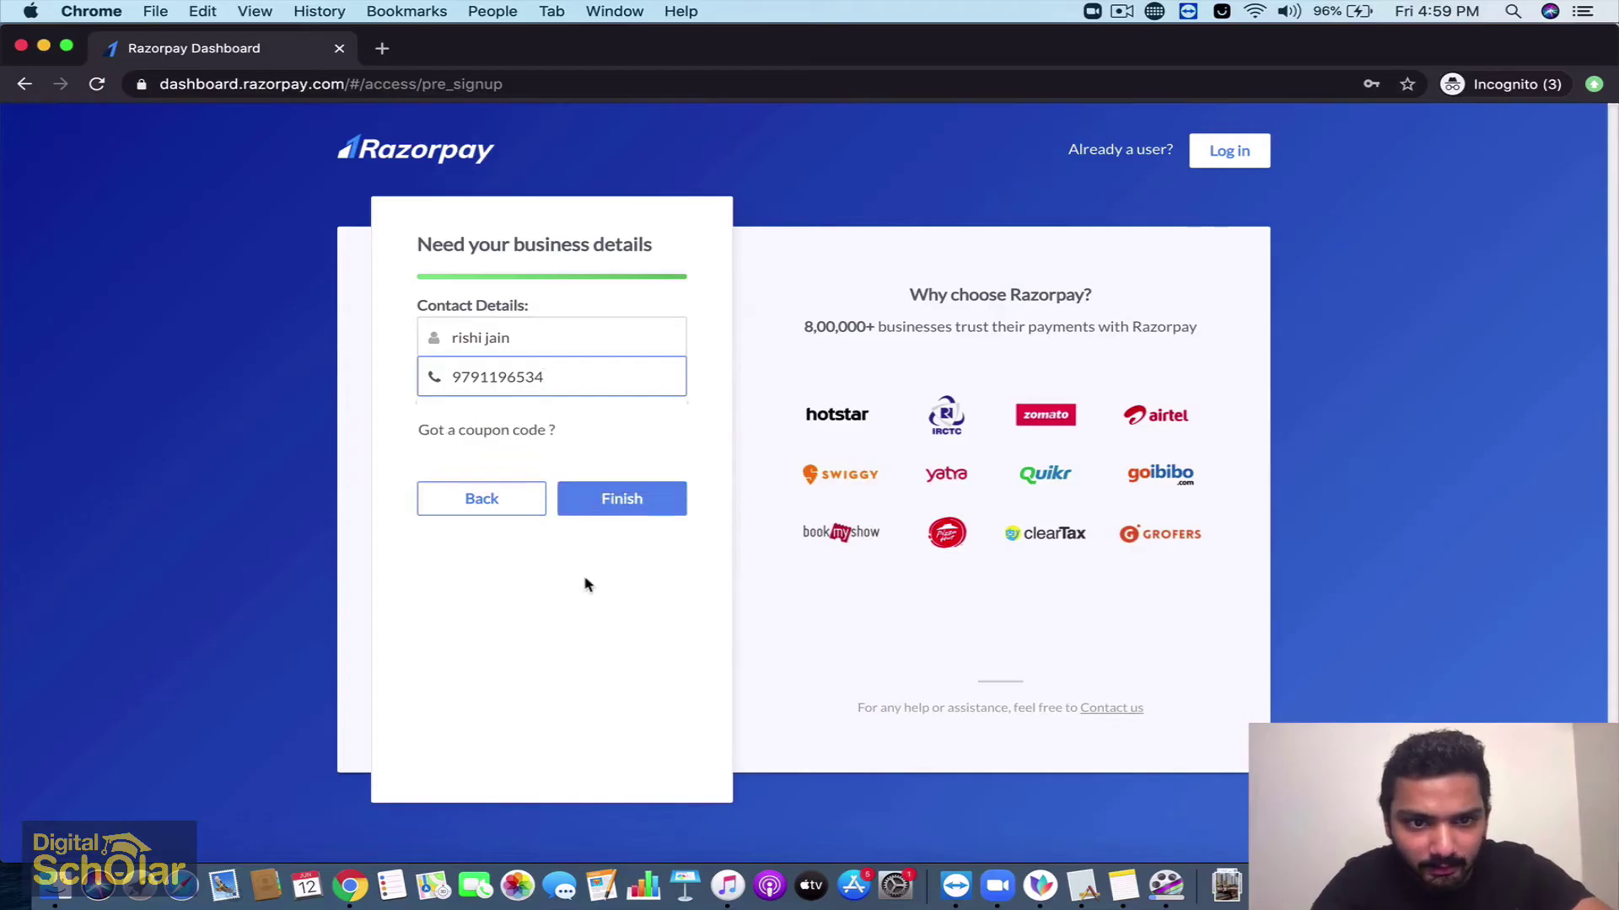
pyautogui.click(590, 580)
pyautogui.click(625, 517)
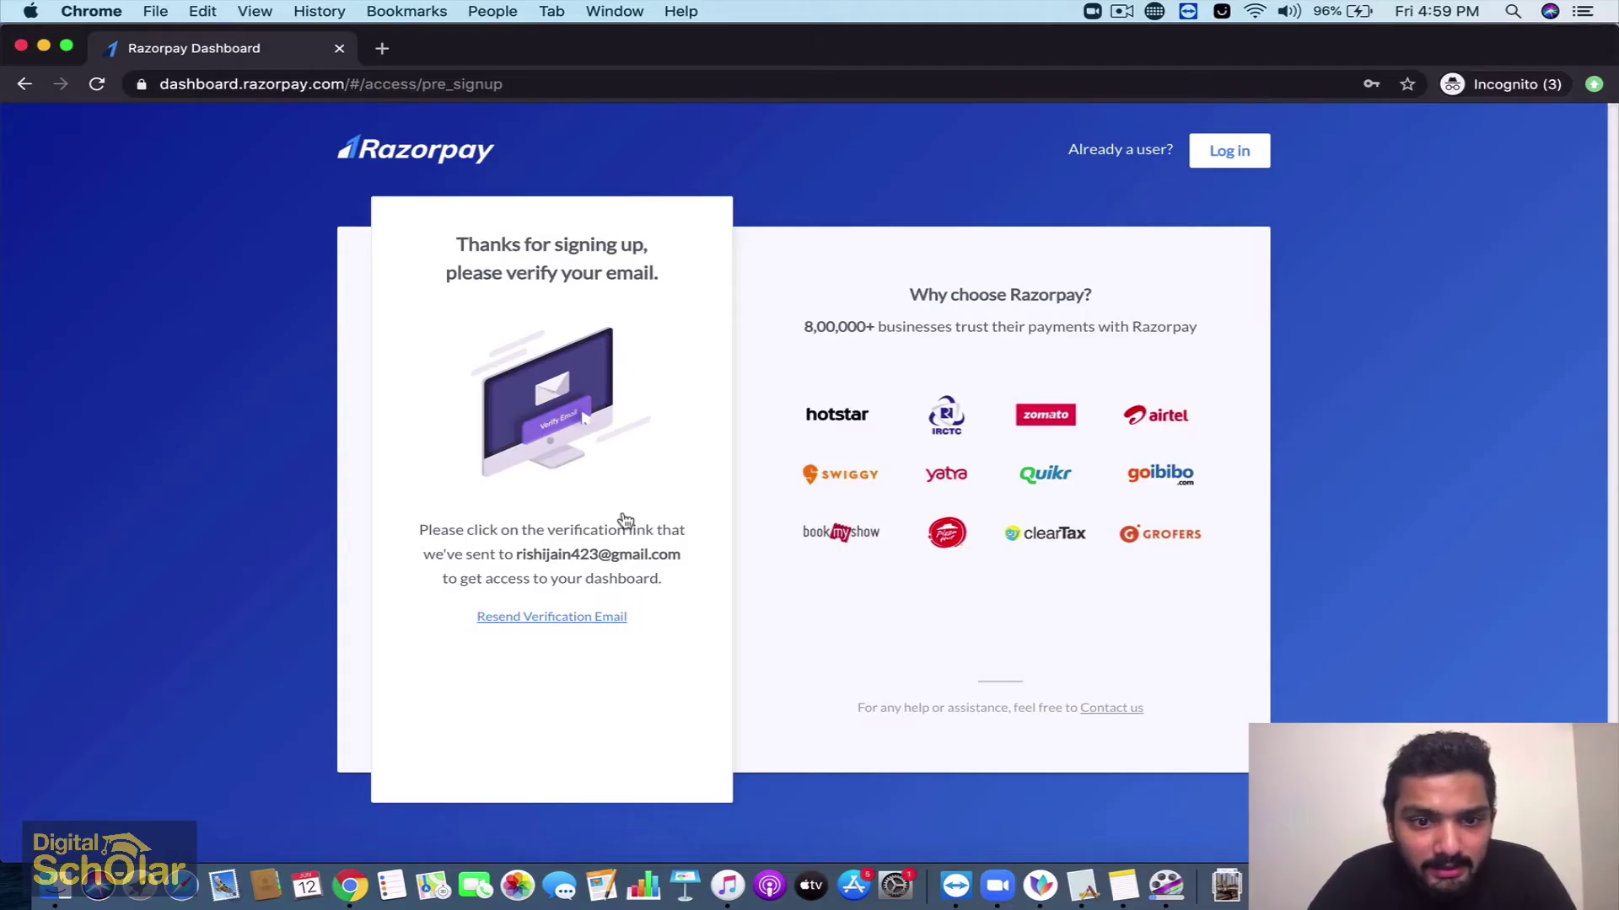
# Leave the 'please verify your email' confirmation page to check the inbox
pyautogui.click(1126, 19)
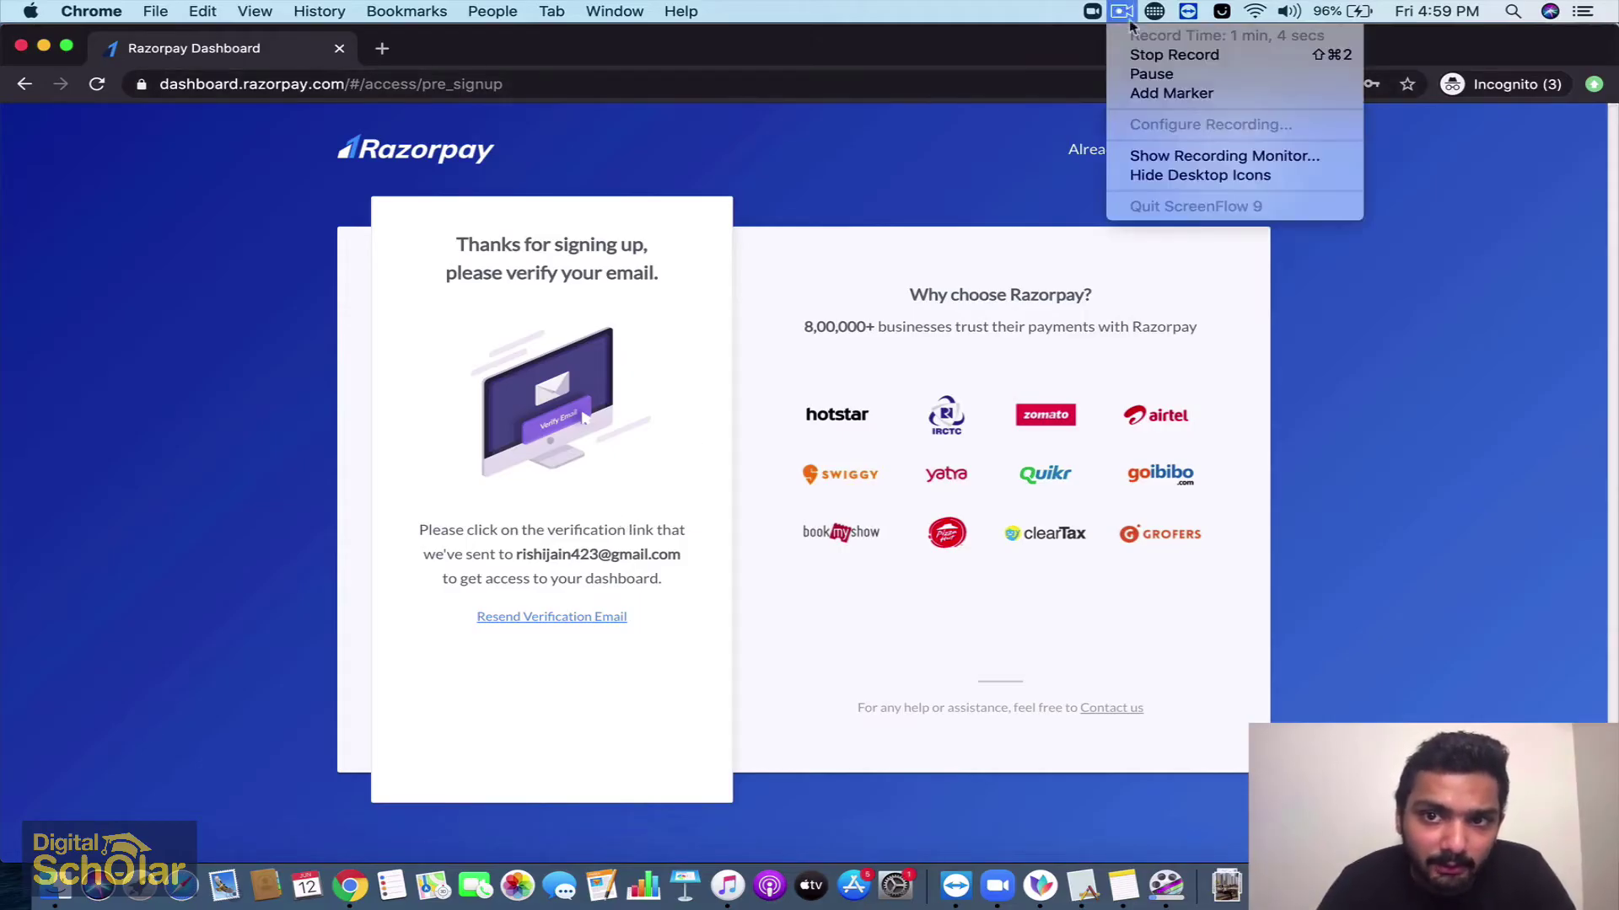
# Open Razorpay's 'Confirm Your Email' message in Gmail to verify the address
pyautogui.click(1155, 78)
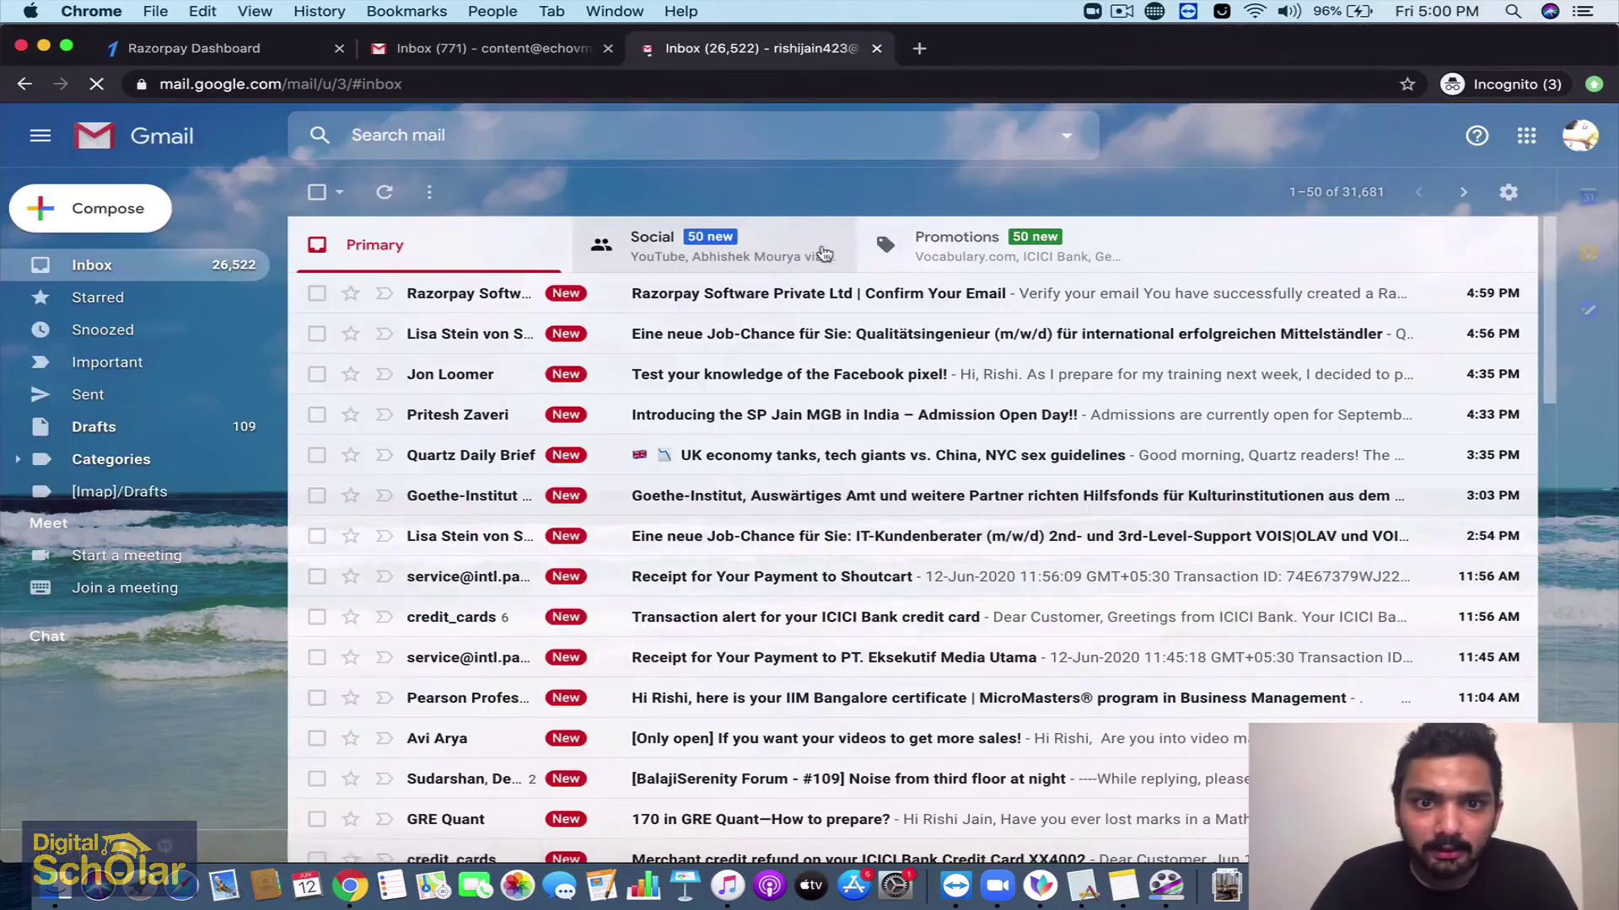
pyautogui.click(768, 296)
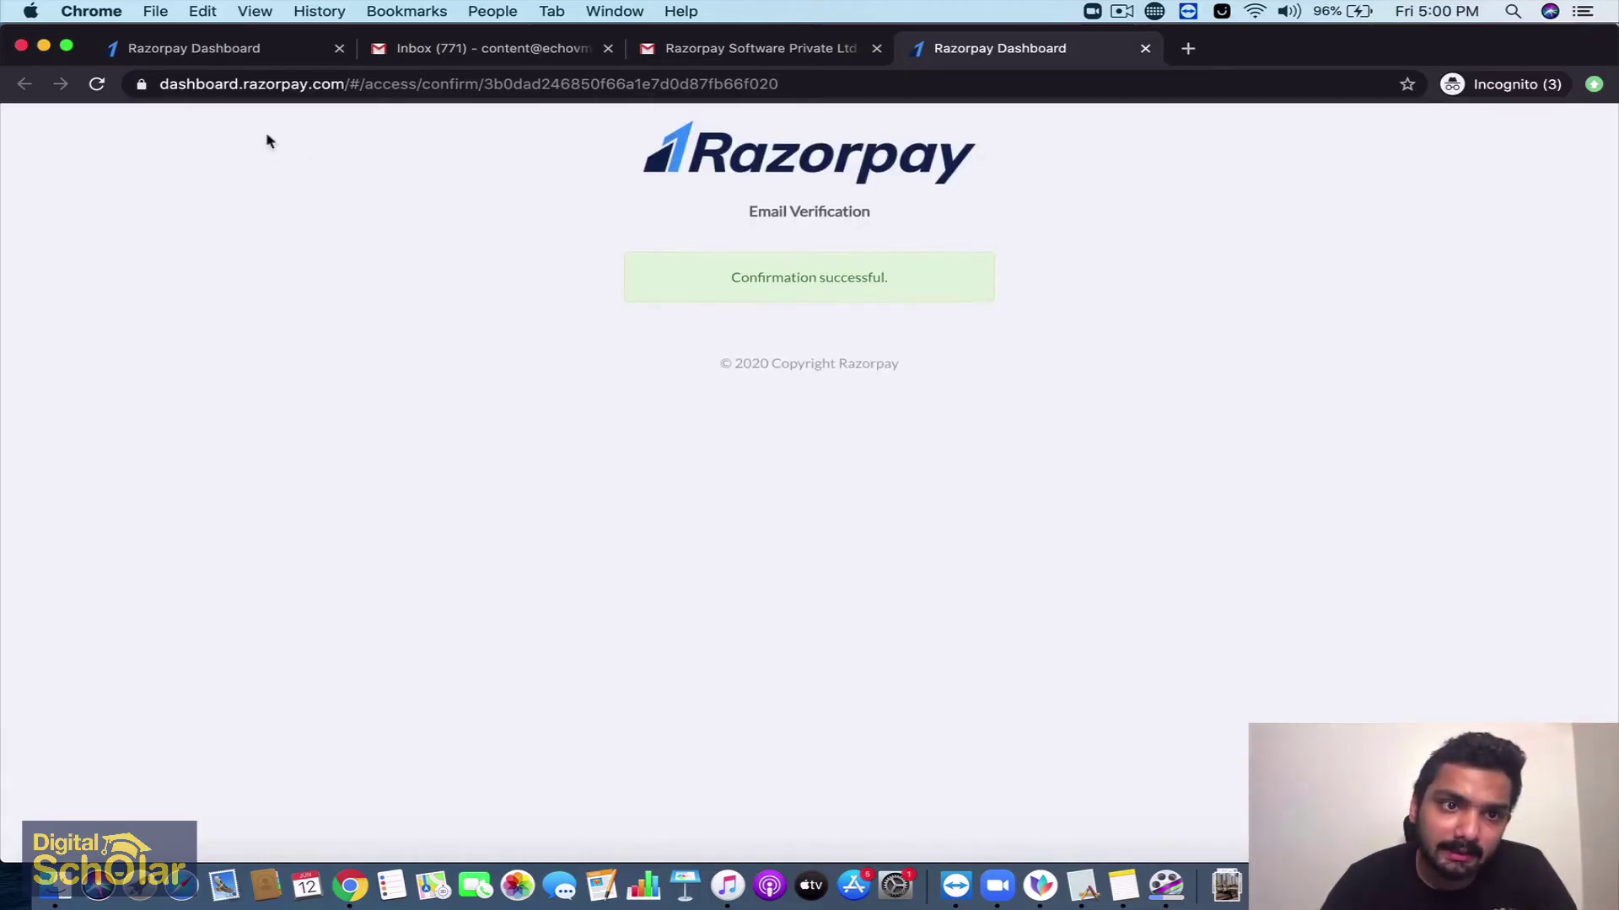
# Return to the first Razorpay tab and reload it to show the dashboard
pyautogui.click(232, 56)
pyautogui.click(97, 84)
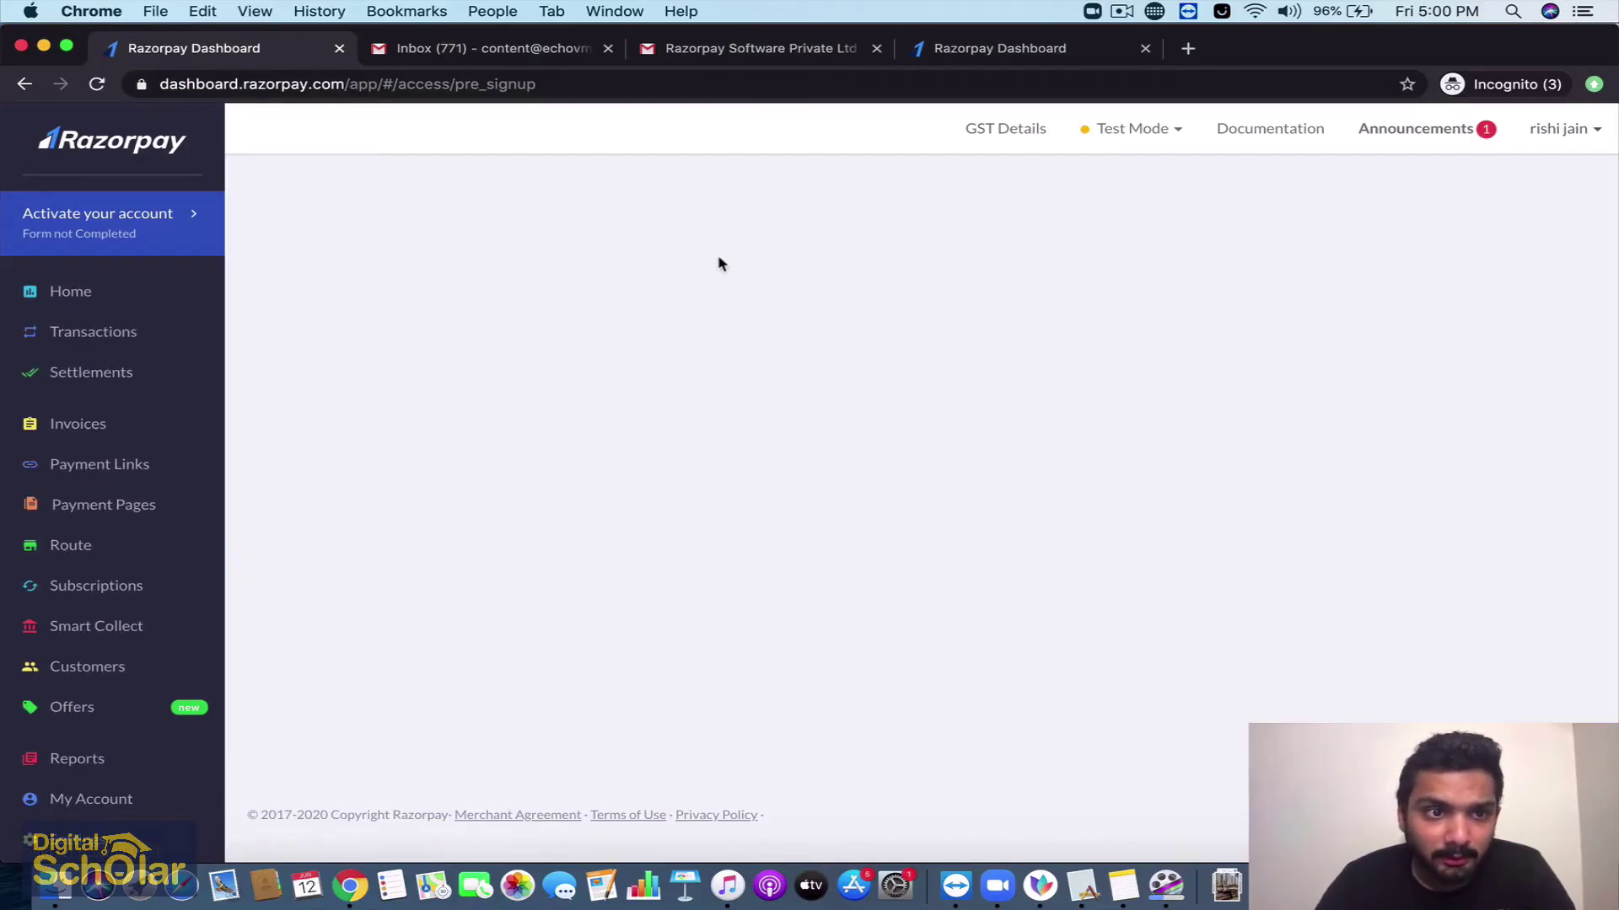
# Start account activation with business category Education and sub-category E-Learning
pyautogui.click(98, 240)
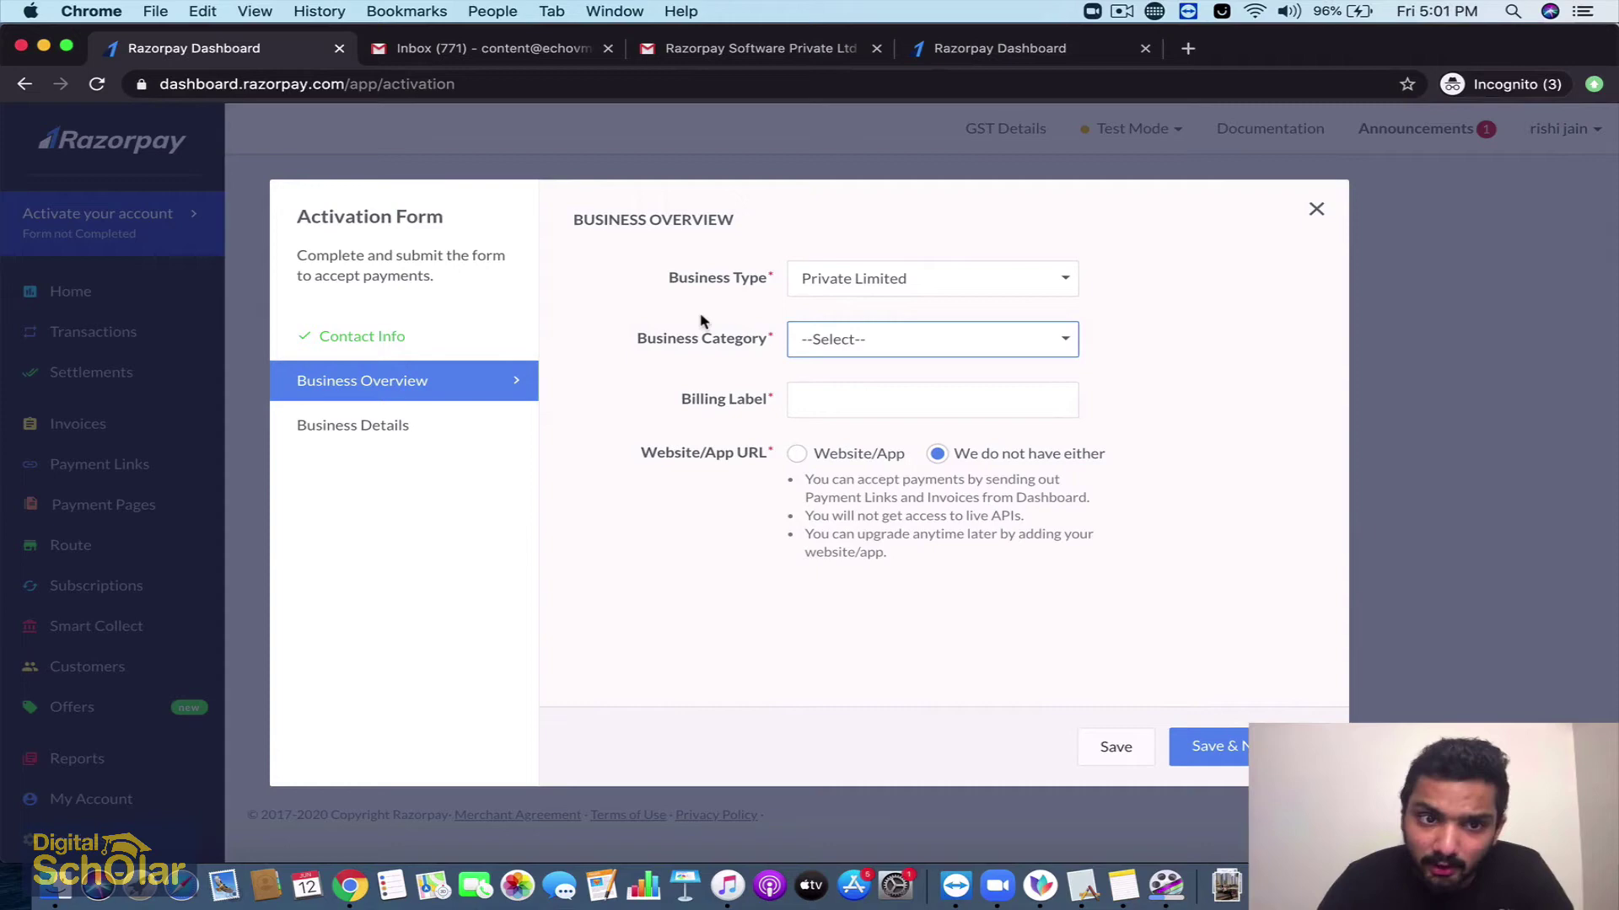
pyautogui.click(912, 370)
pyautogui.click(913, 347)
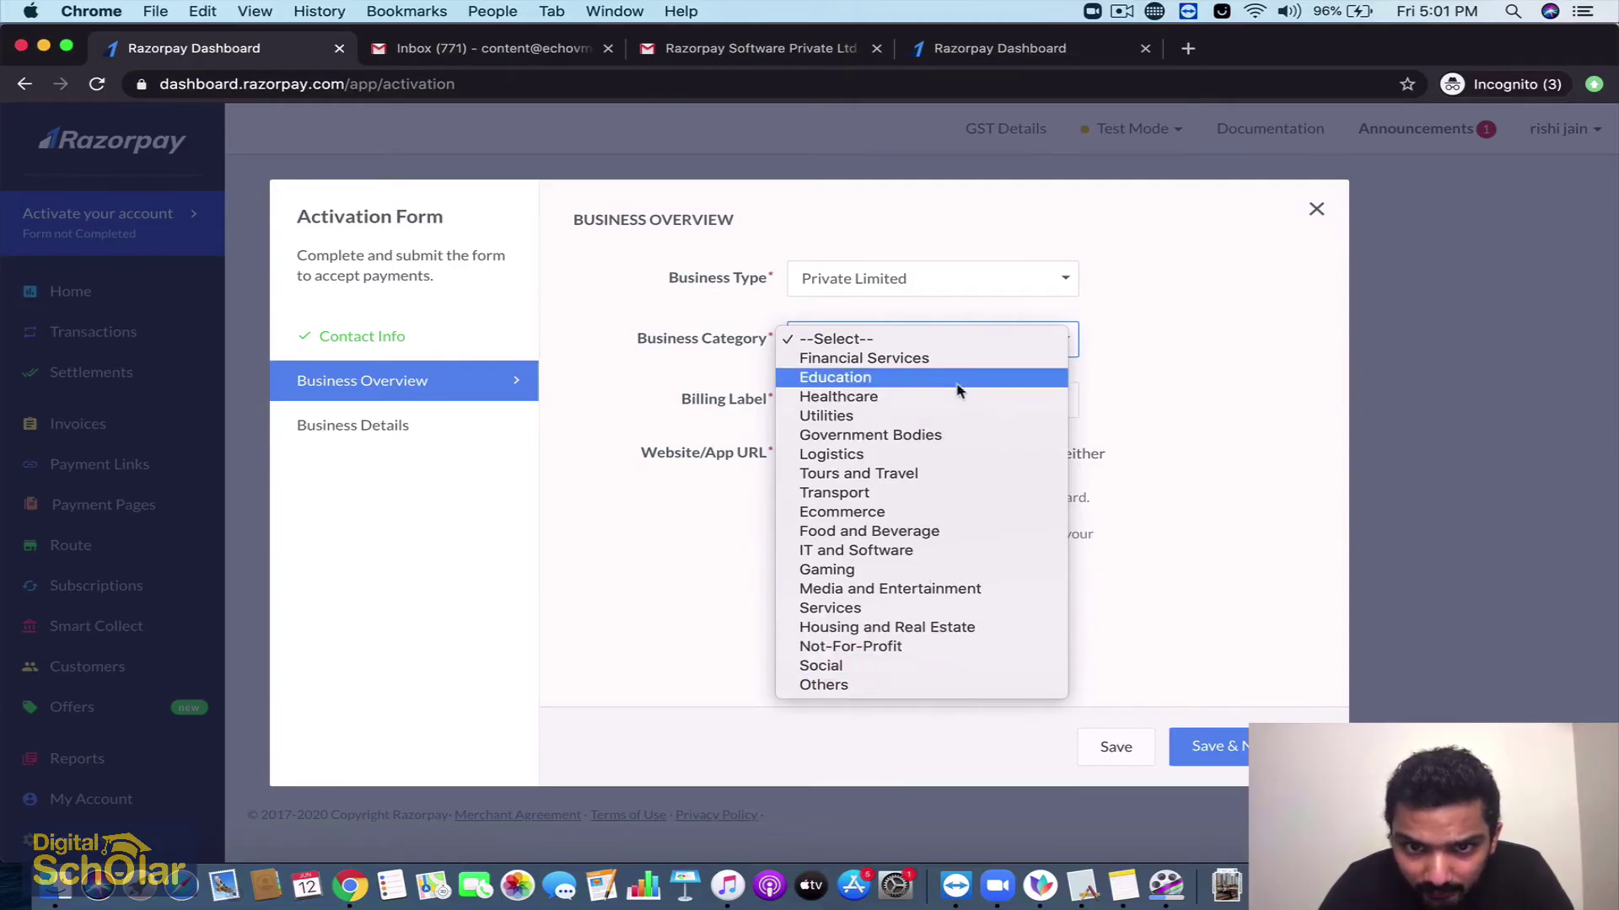
pyautogui.click(957, 385)
pyautogui.click(949, 386)
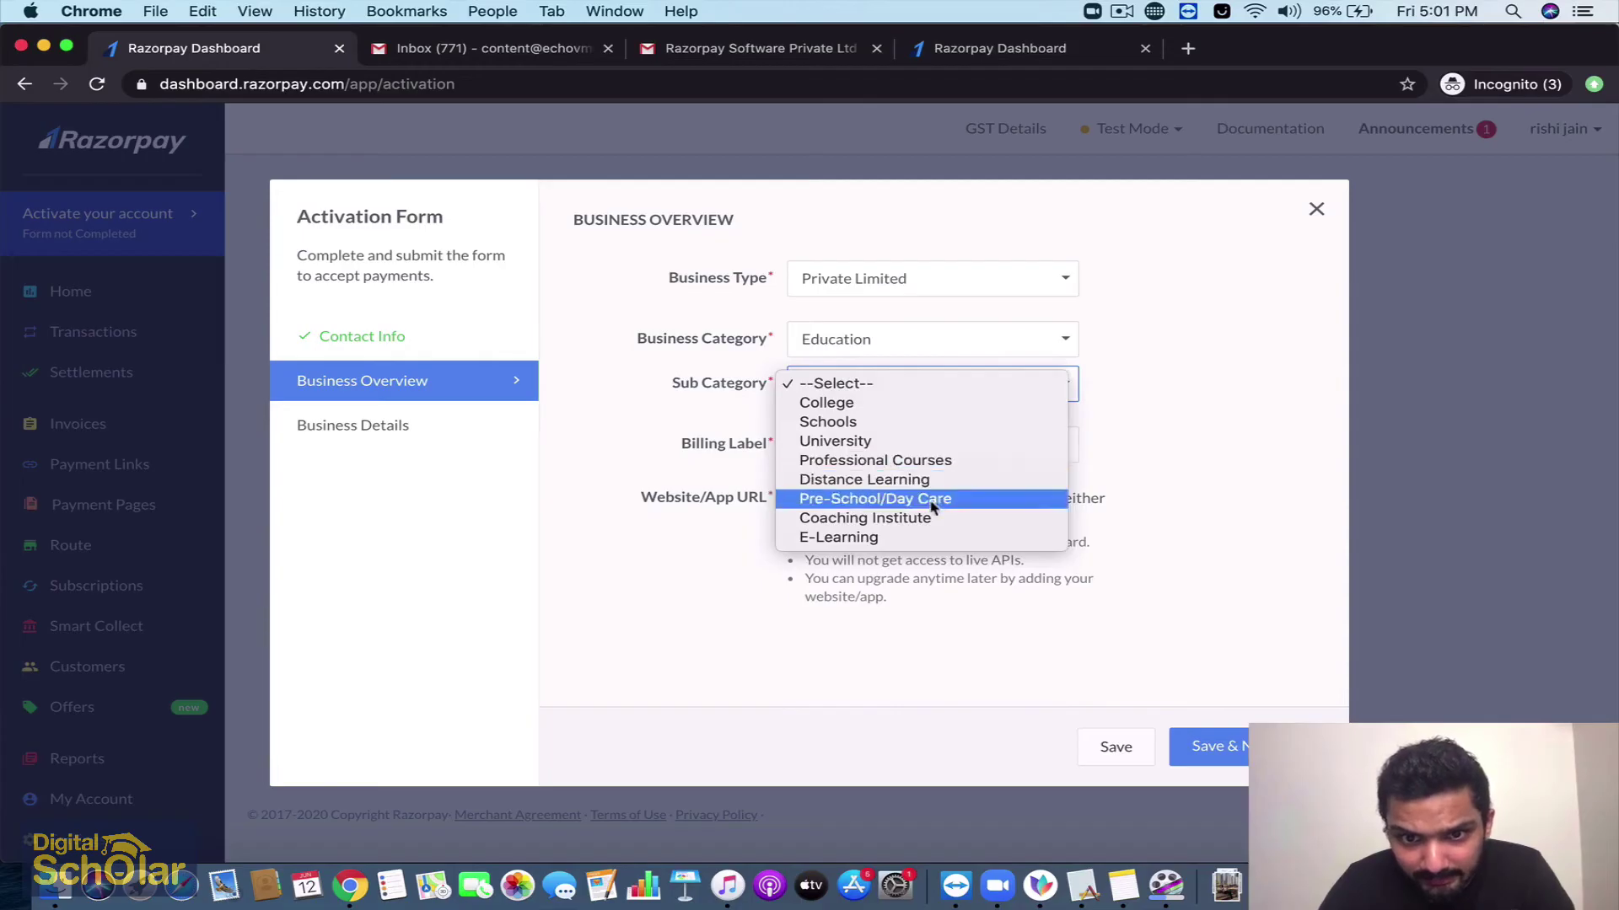
pyautogui.click(923, 537)
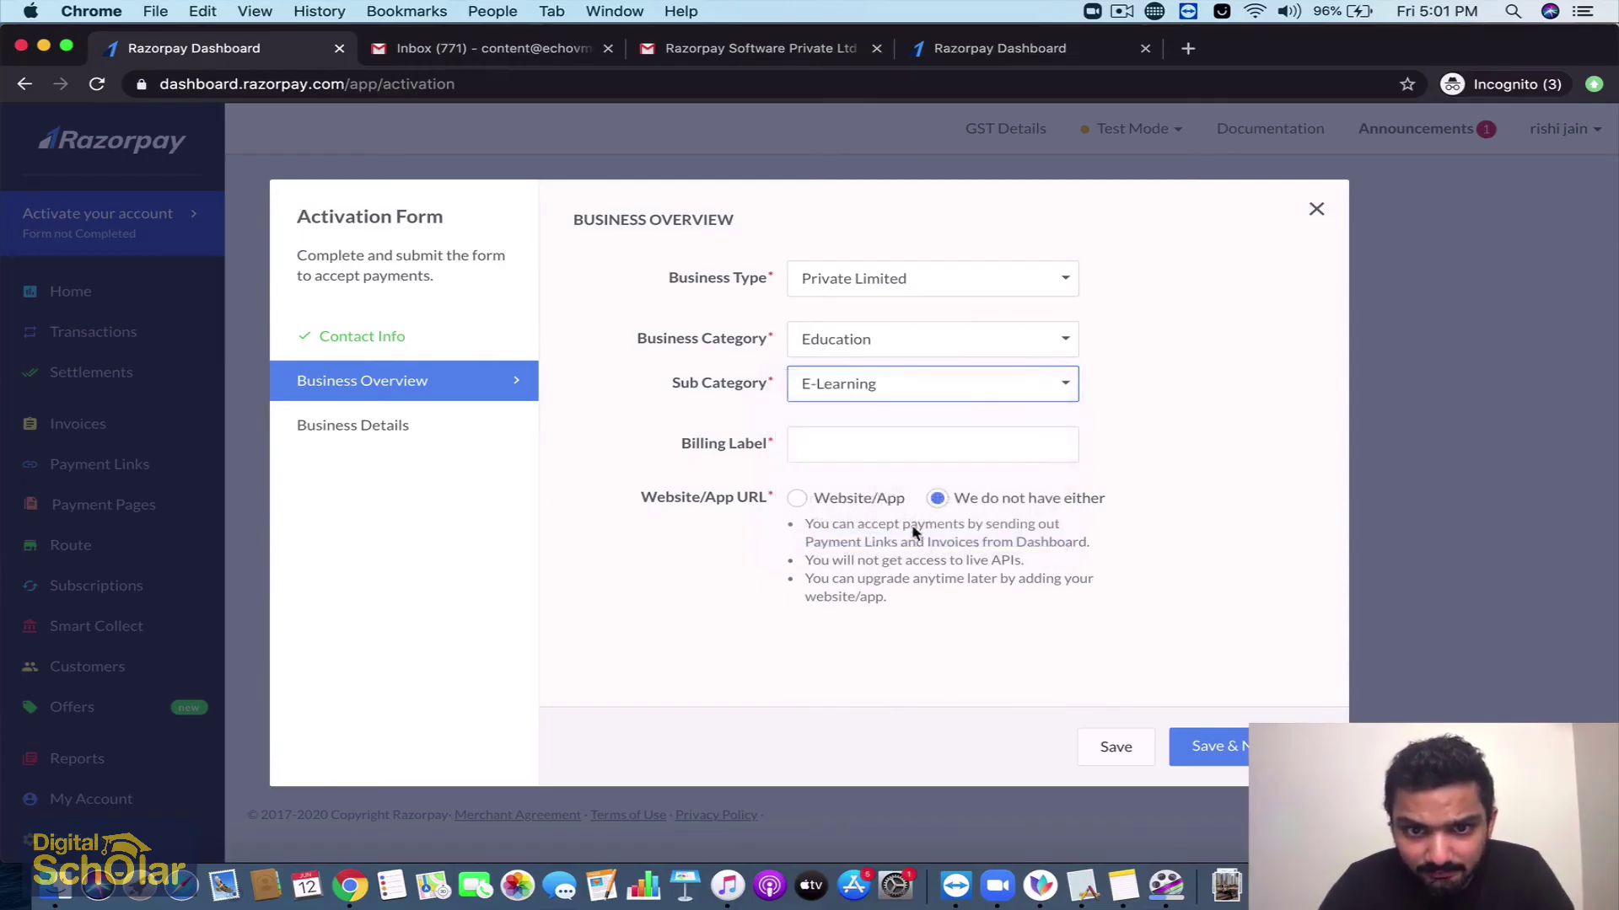
# Enter the owner's name as the billing label and state the business has no website or app
pyautogui.click(895, 445)
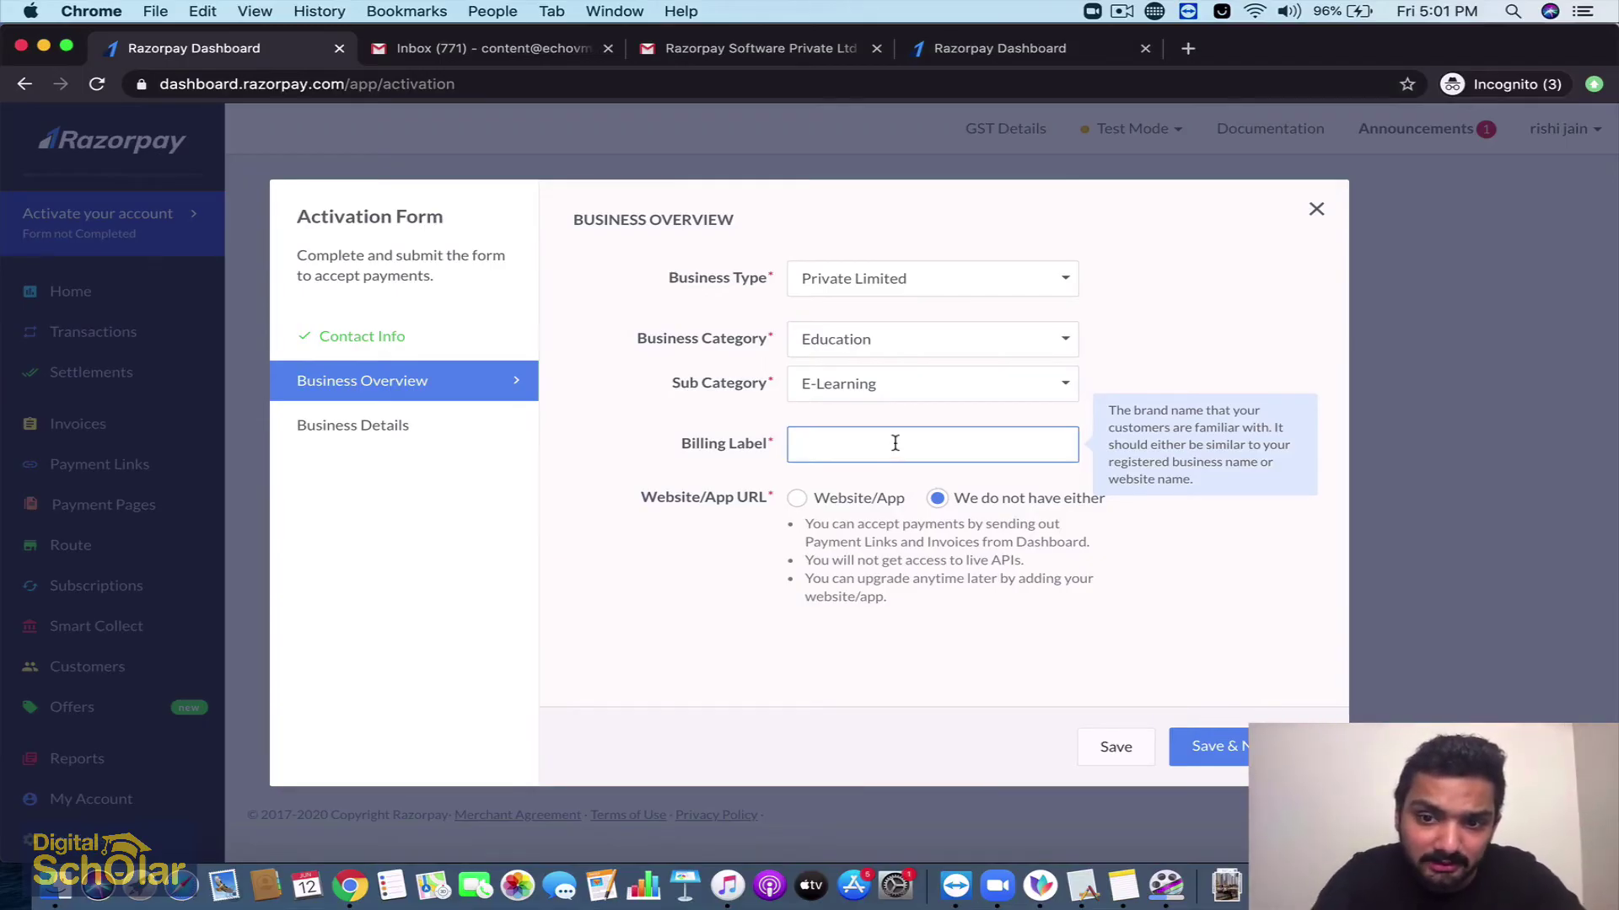
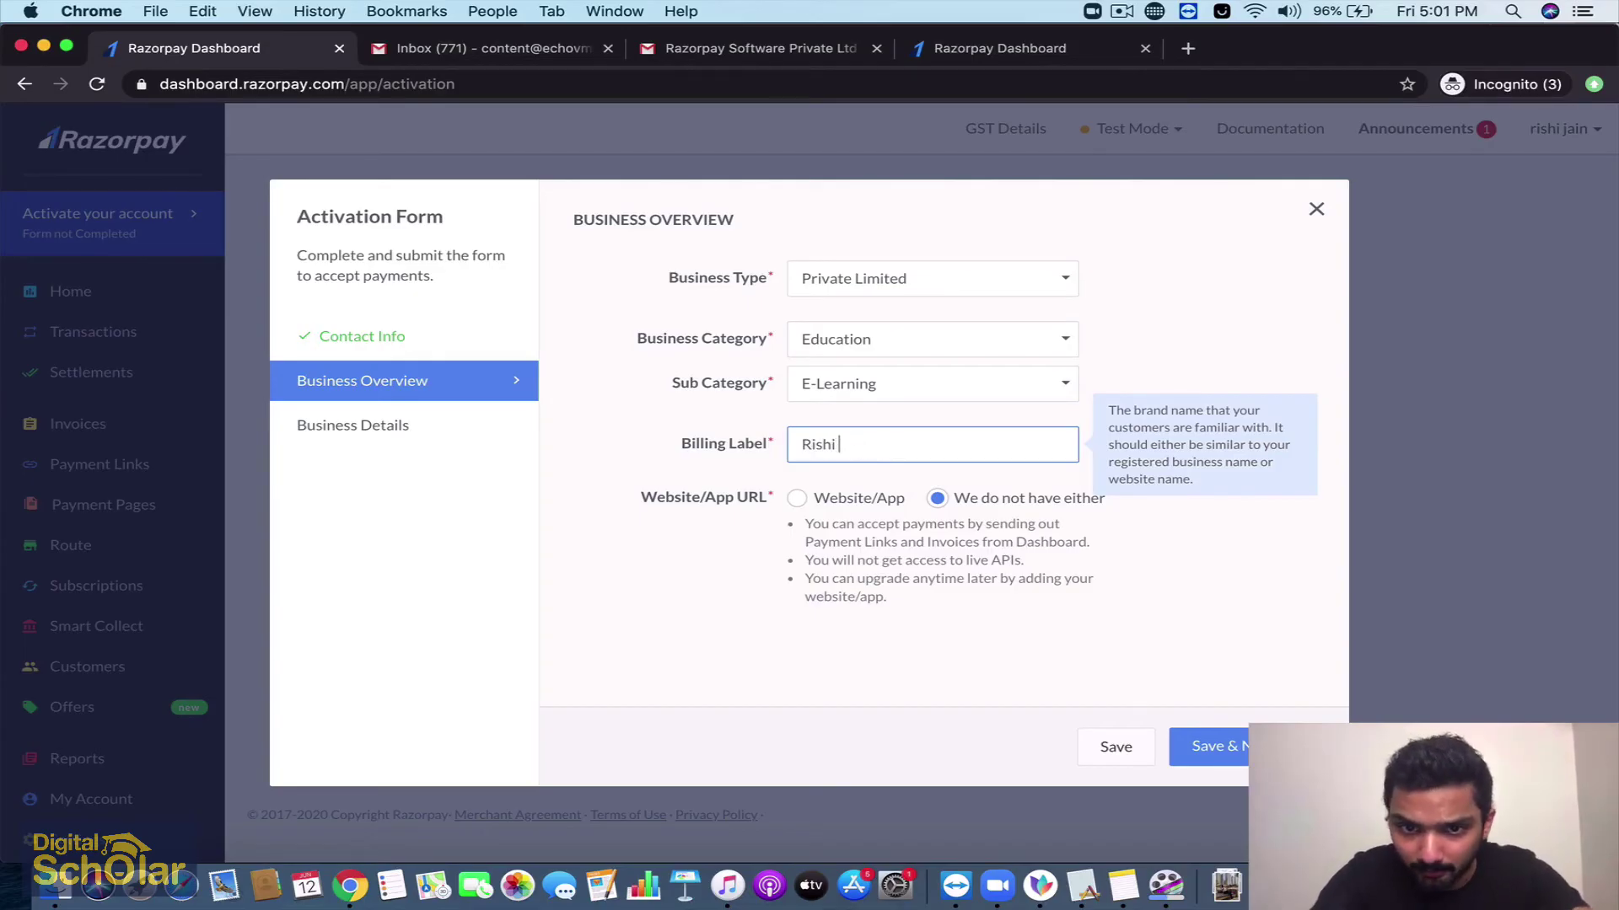
pyautogui.click(929, 620)
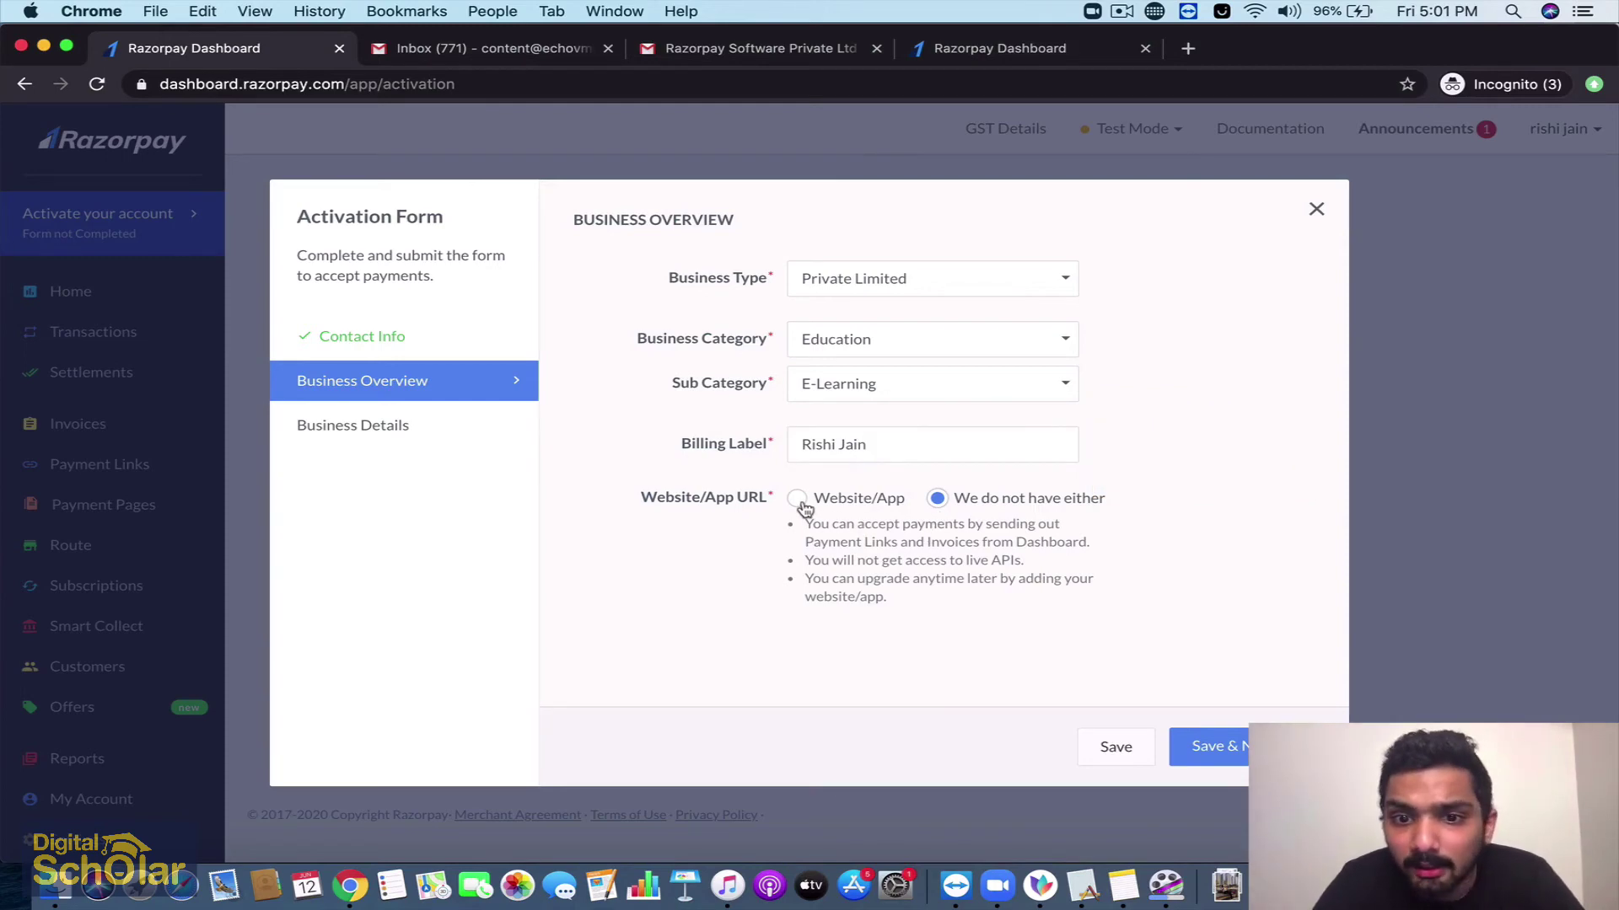
pyautogui.click(798, 501)
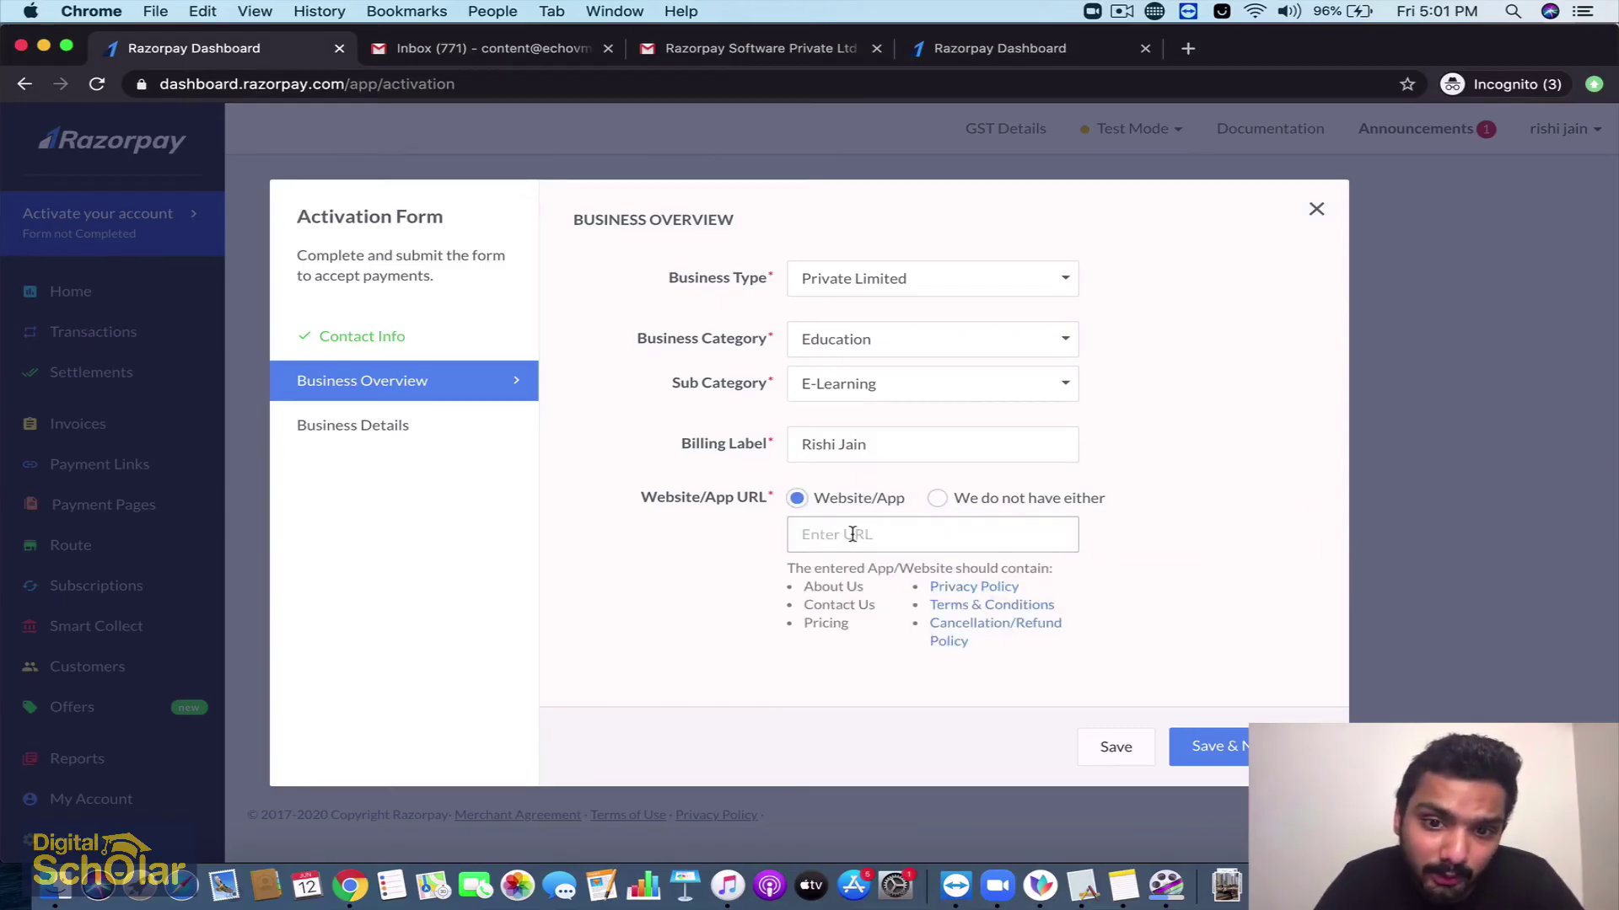
pyautogui.click(822, 522)
pyautogui.click(937, 498)
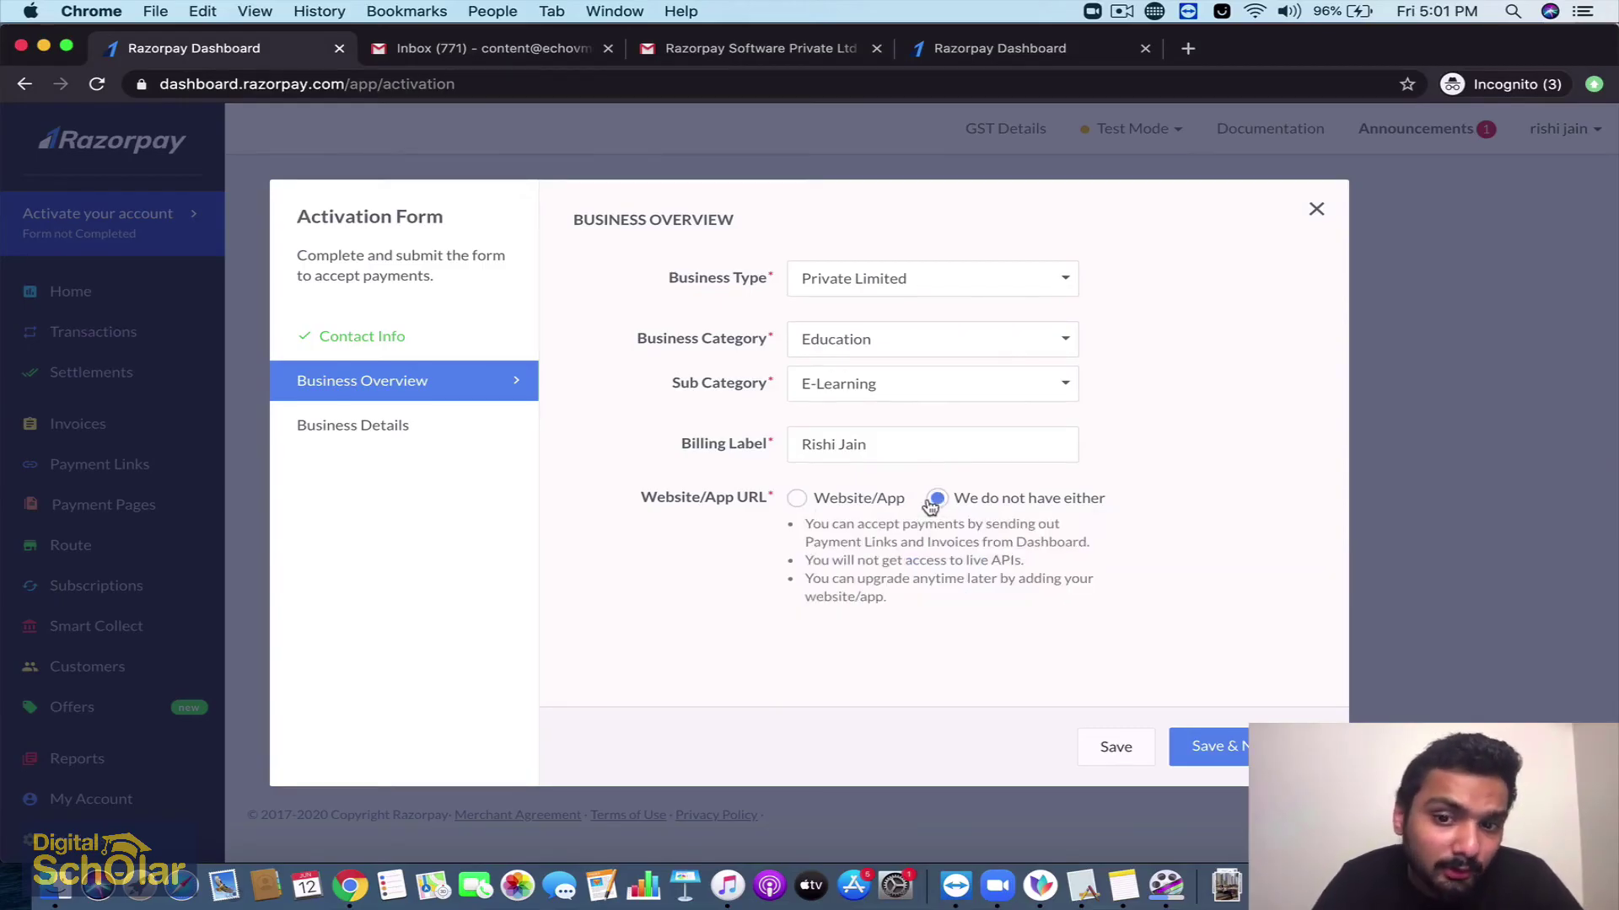
pyautogui.click(1229, 744)
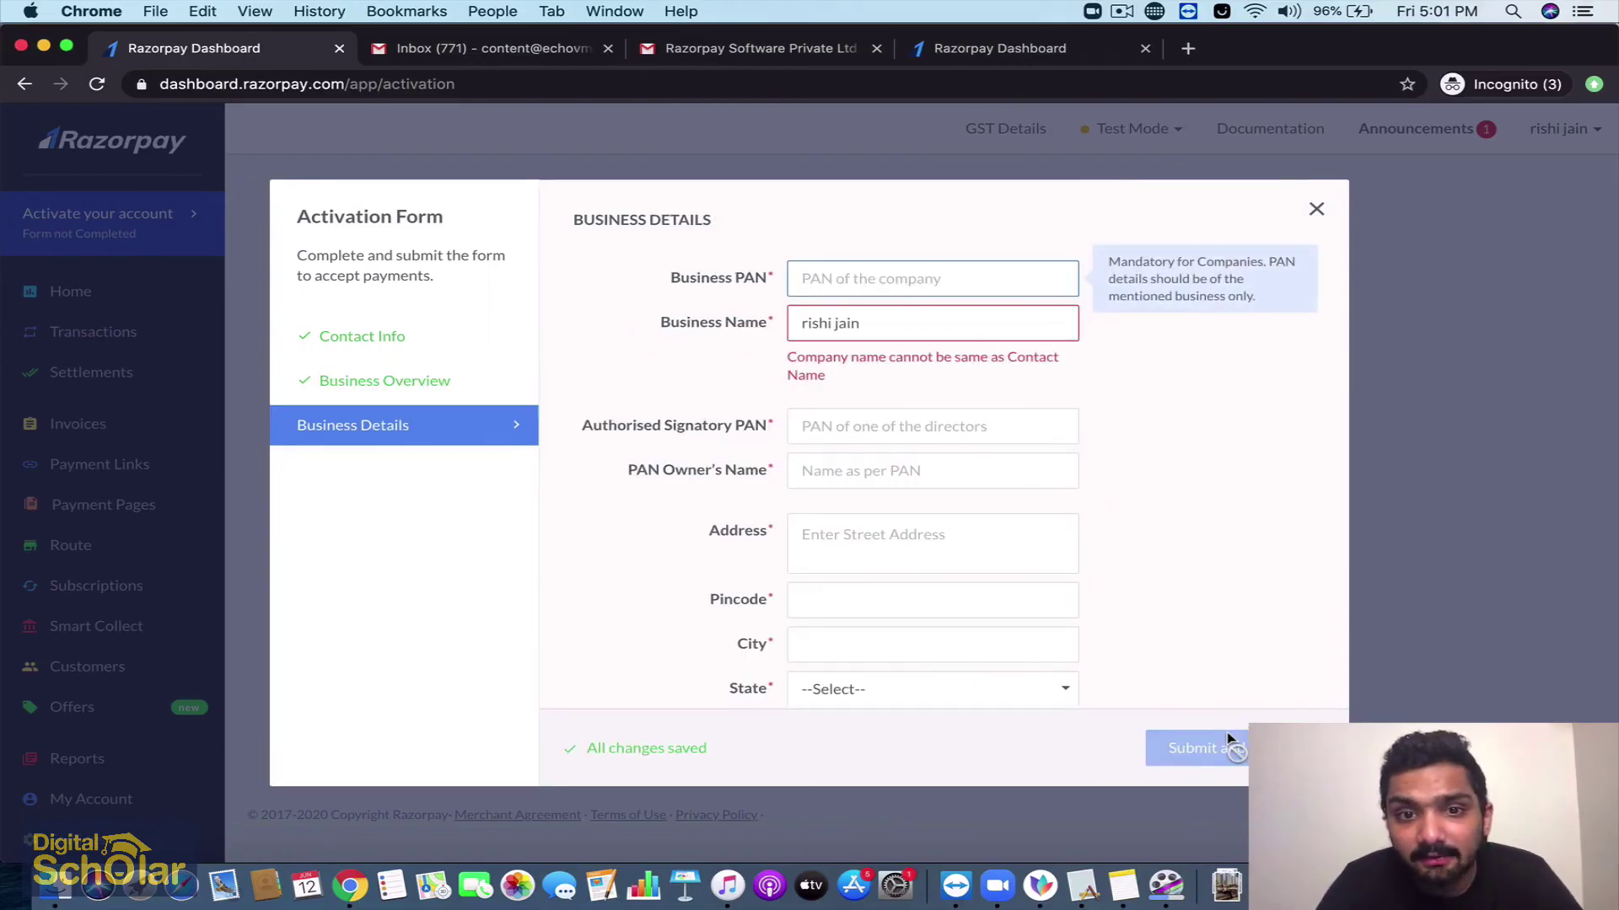